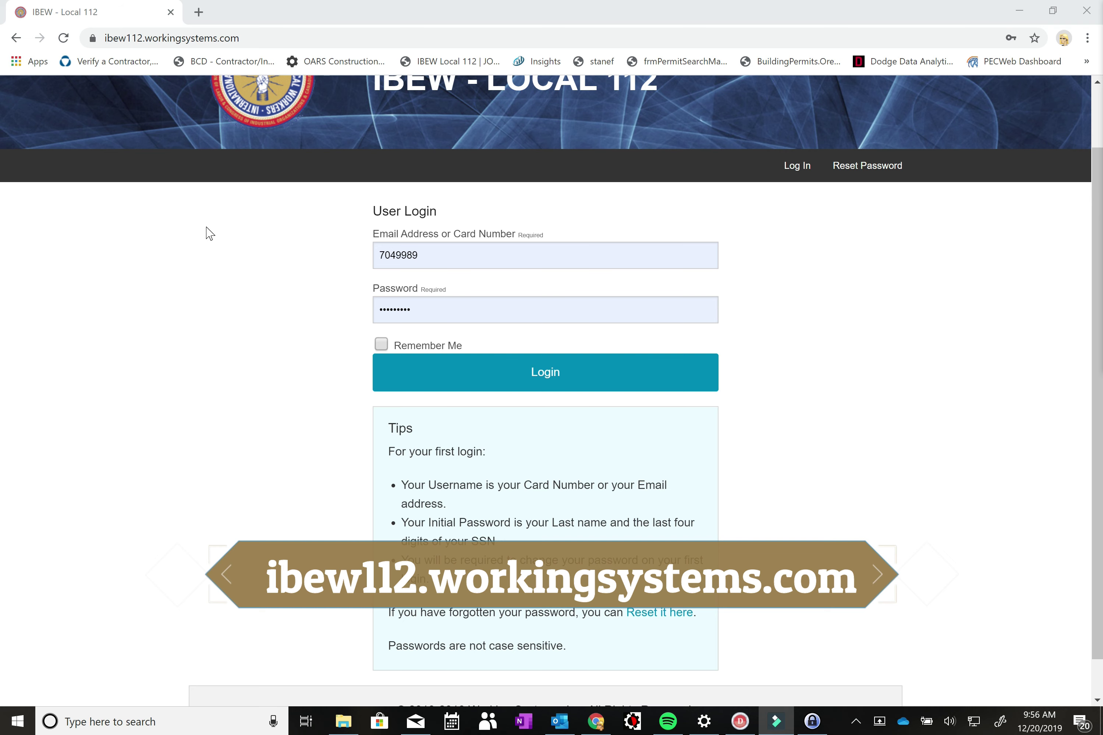
# - Log in to the member portal with the card number and password already entered
pyautogui.scroll(2, 466, 207)
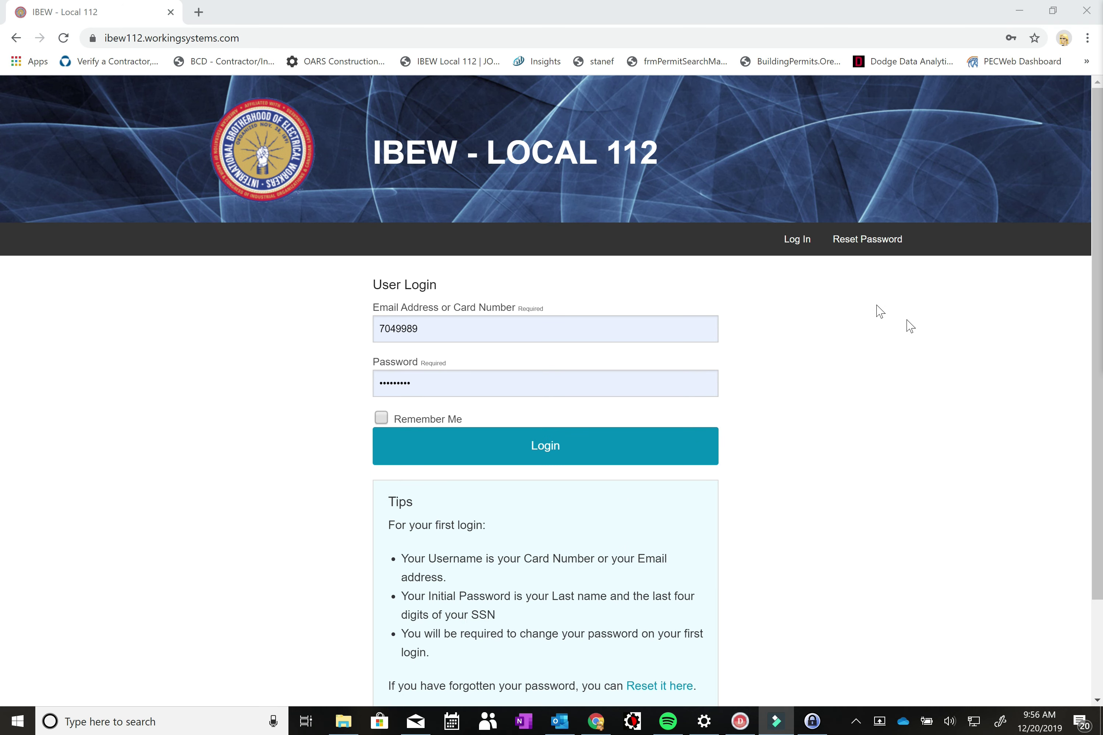
pyautogui.scroll(-3, 339, 352)
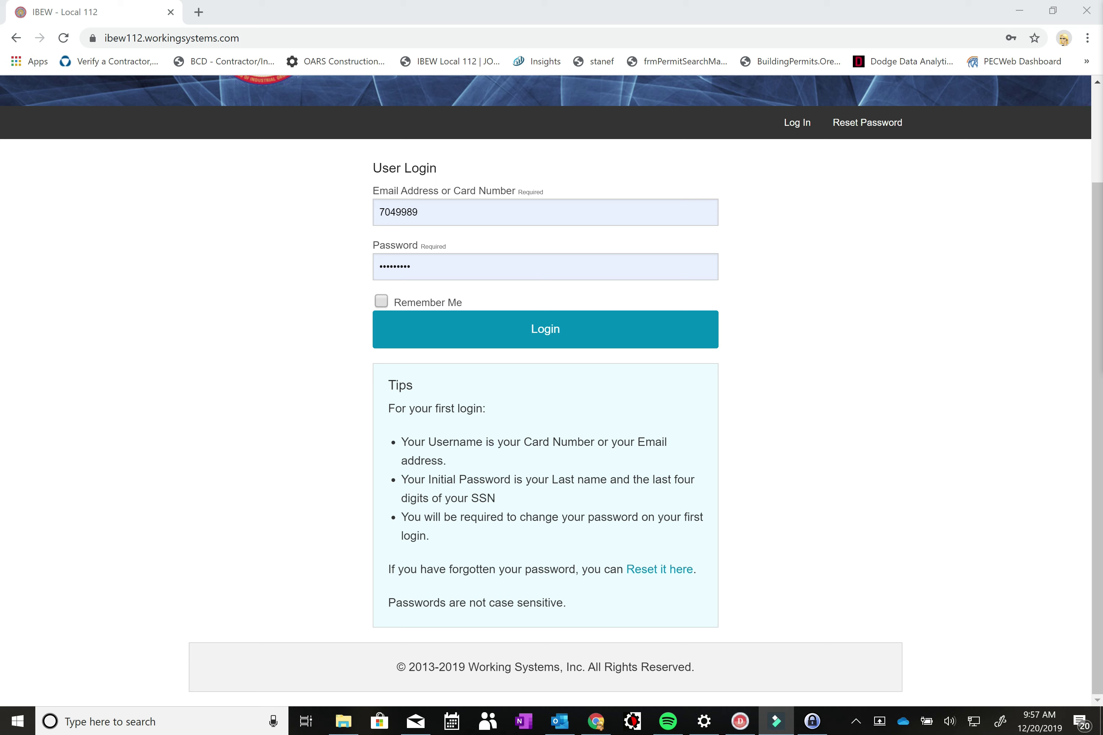
pyautogui.click(565, 322)
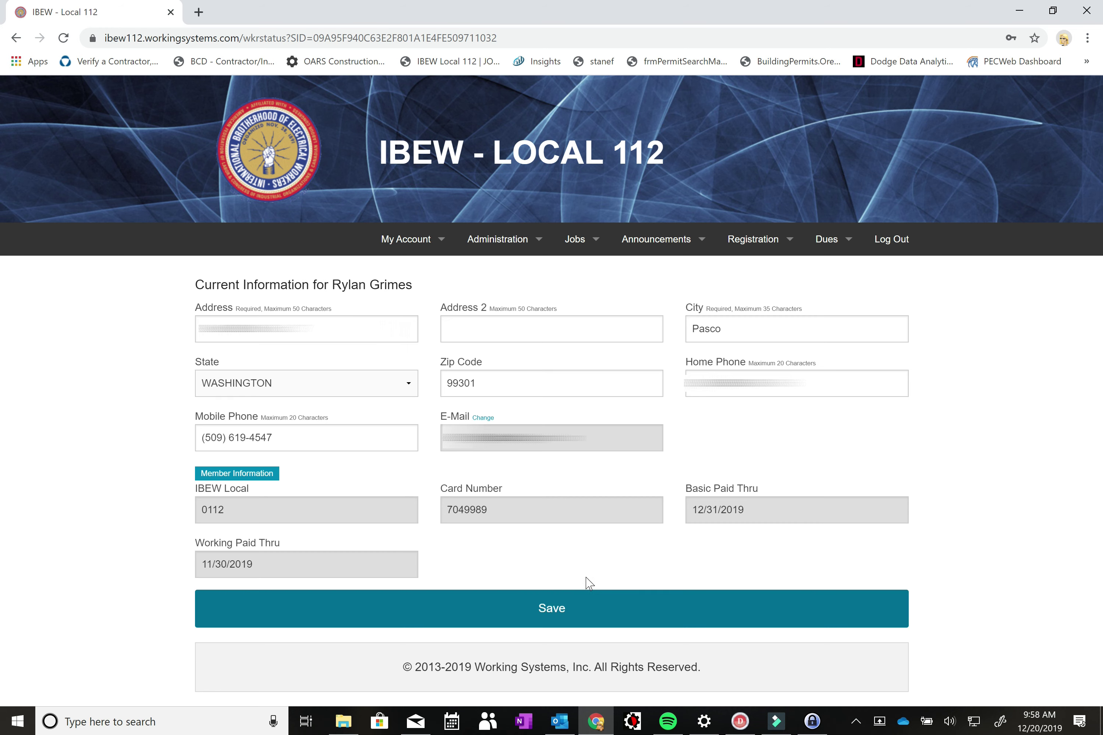
# - Bring up the Registration menu in the top navigation bar
pyautogui.moveTo(745, 260)
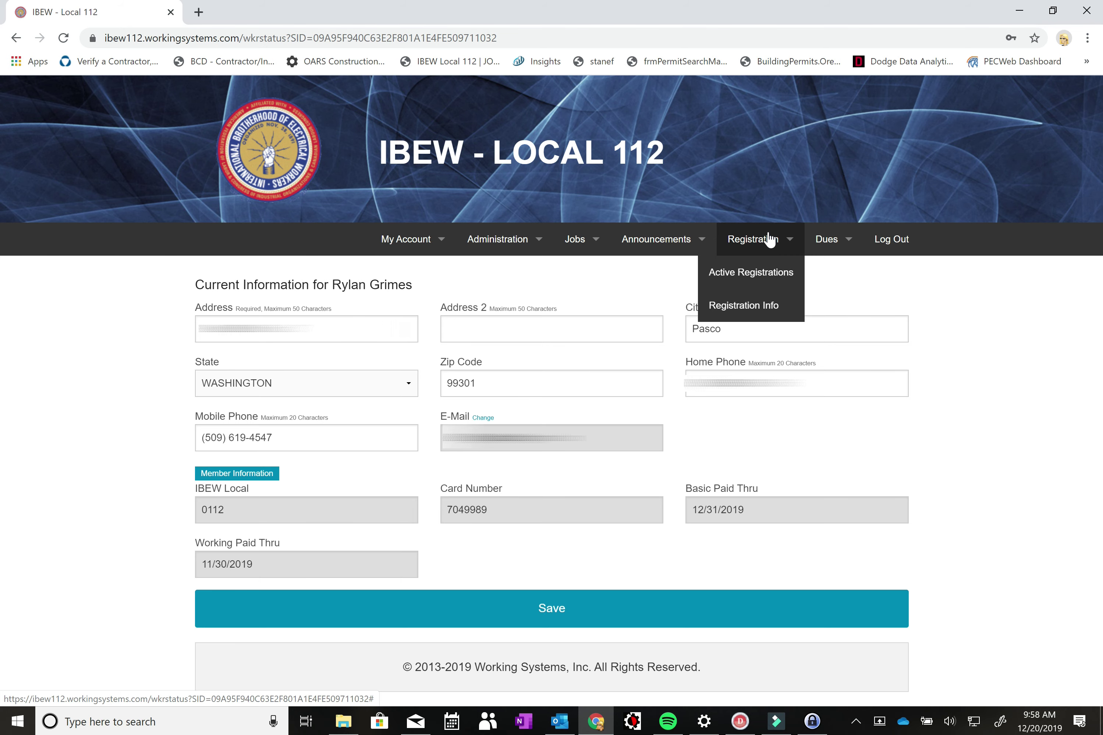
# - Open Registration Info and review the confirmation period (open until 12/31/2019) and the Book #4 entry
pyautogui.click(750, 305)
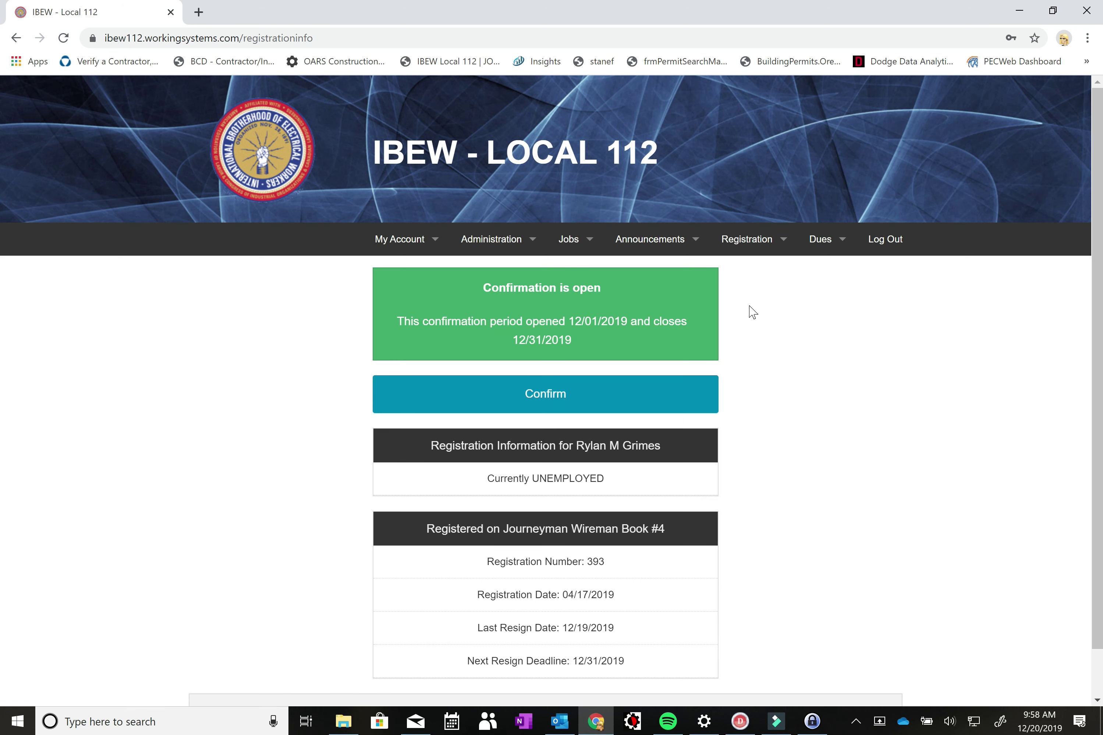
pyautogui.scroll(-1, 814, 488)
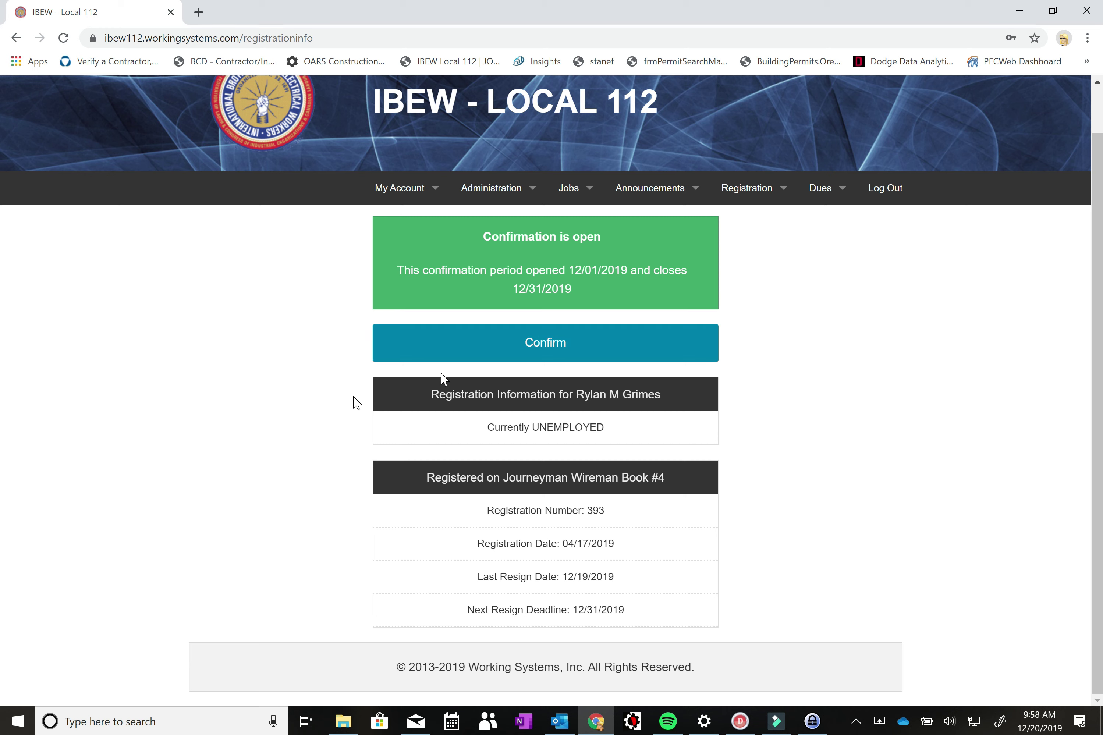
# - Re-sign the Book #4 registration, dismiss the success message, and reload to show the 01/31/2020 deadline
pyautogui.click(526, 352)
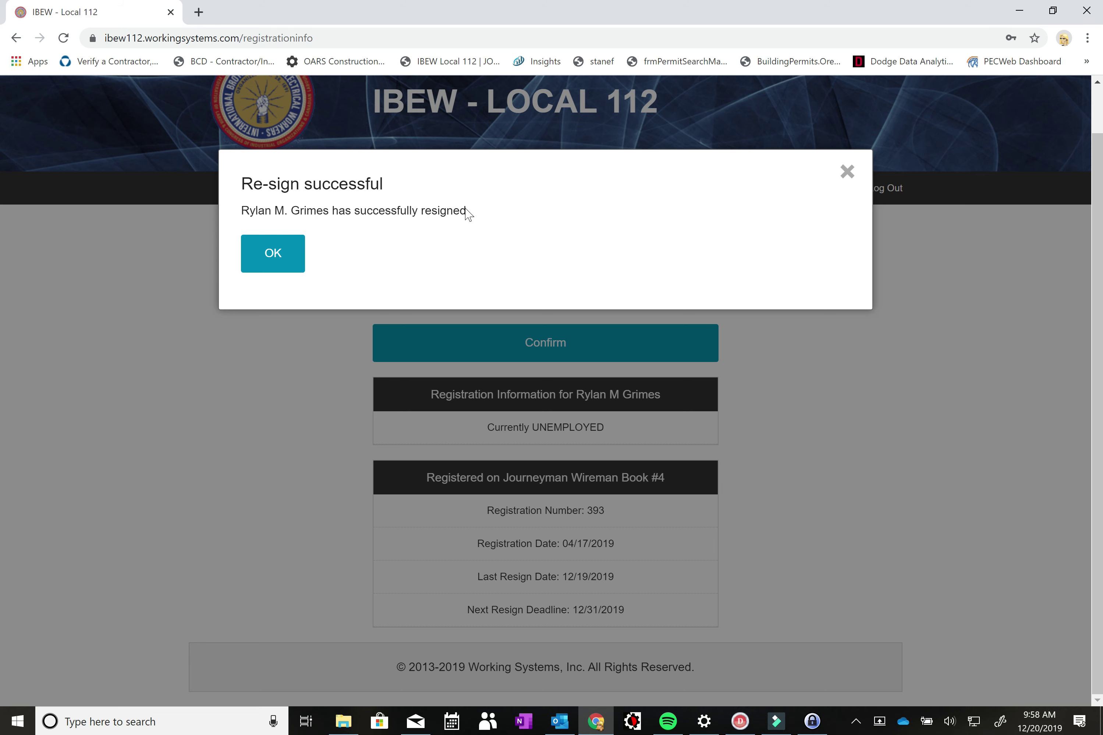
pyautogui.click(282, 251)
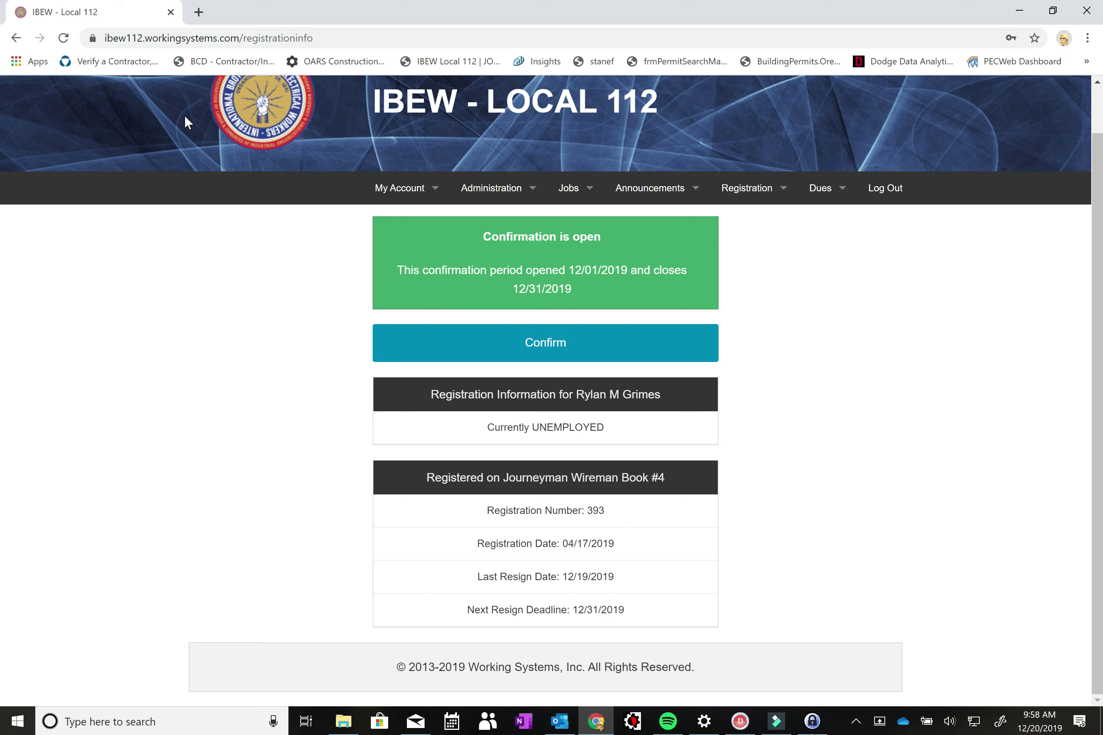
pyautogui.click(62, 39)
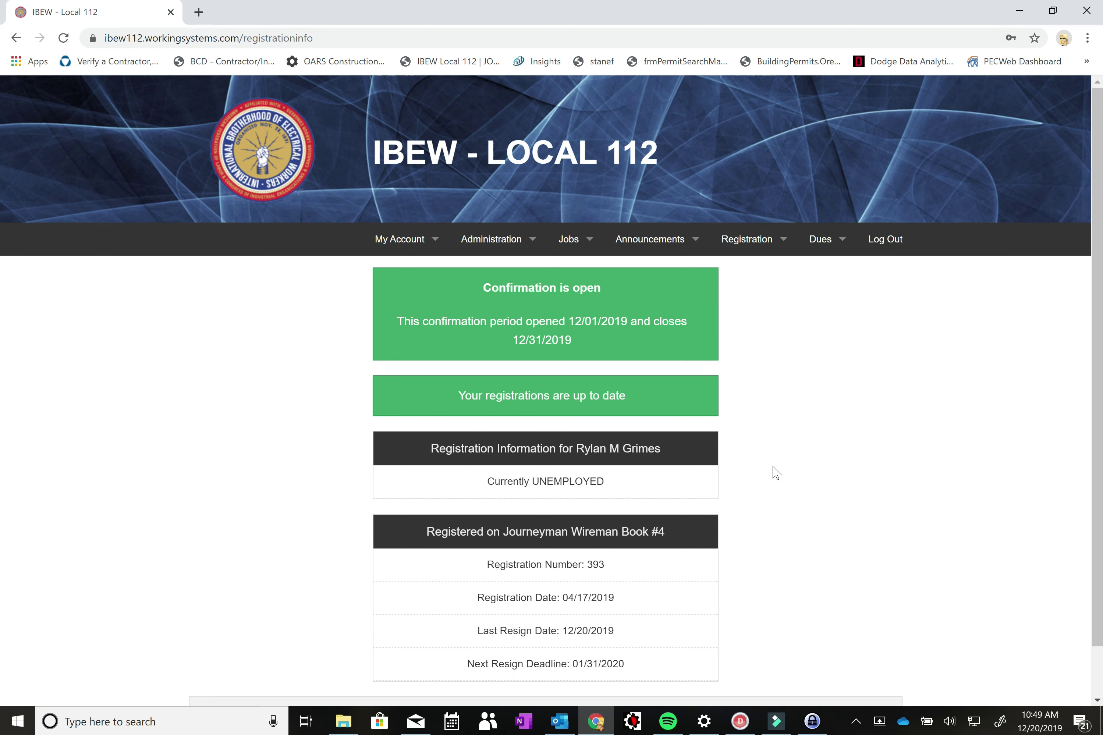
# - Deactivate the Inside Journeyman Wireman Book 4 entry under Active Registrations and confirm with Yes
pyautogui.moveTo(746, 239)
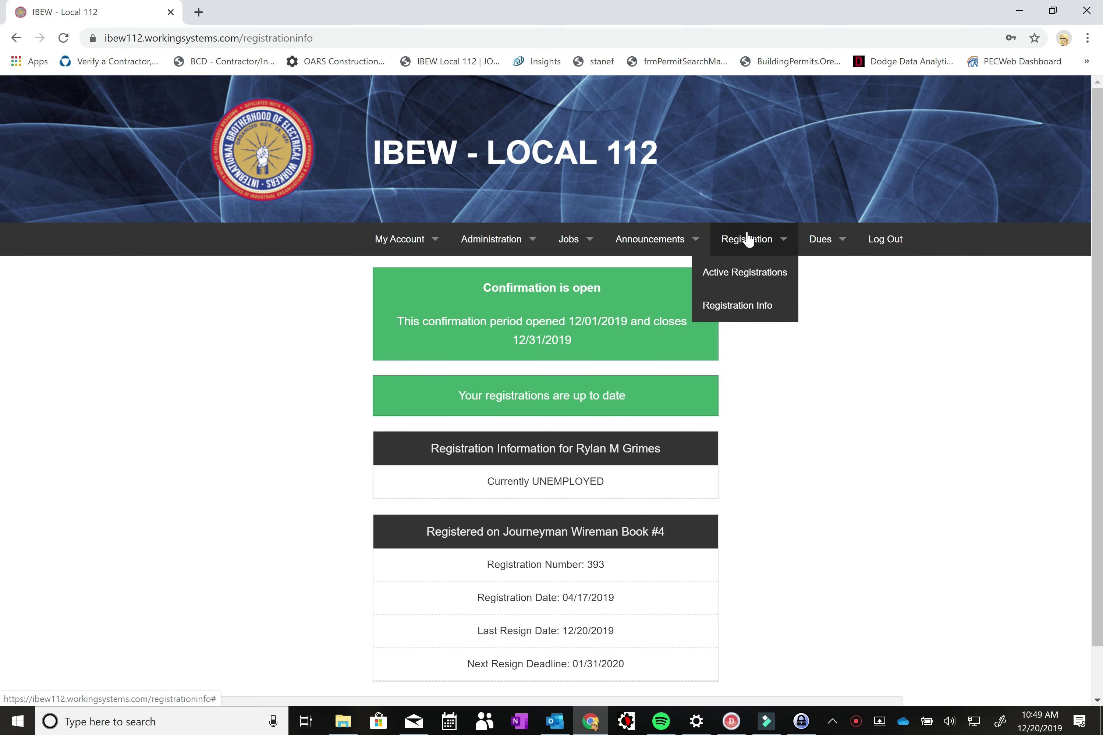
pyautogui.click(749, 272)
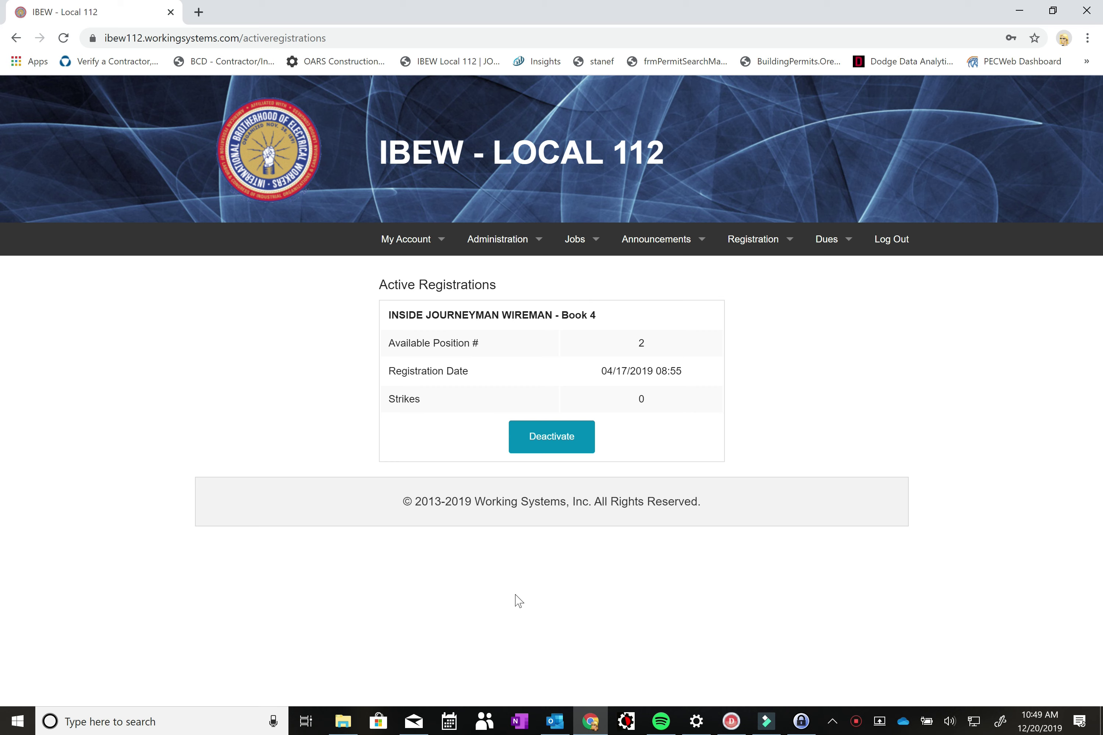
pyautogui.click(557, 445)
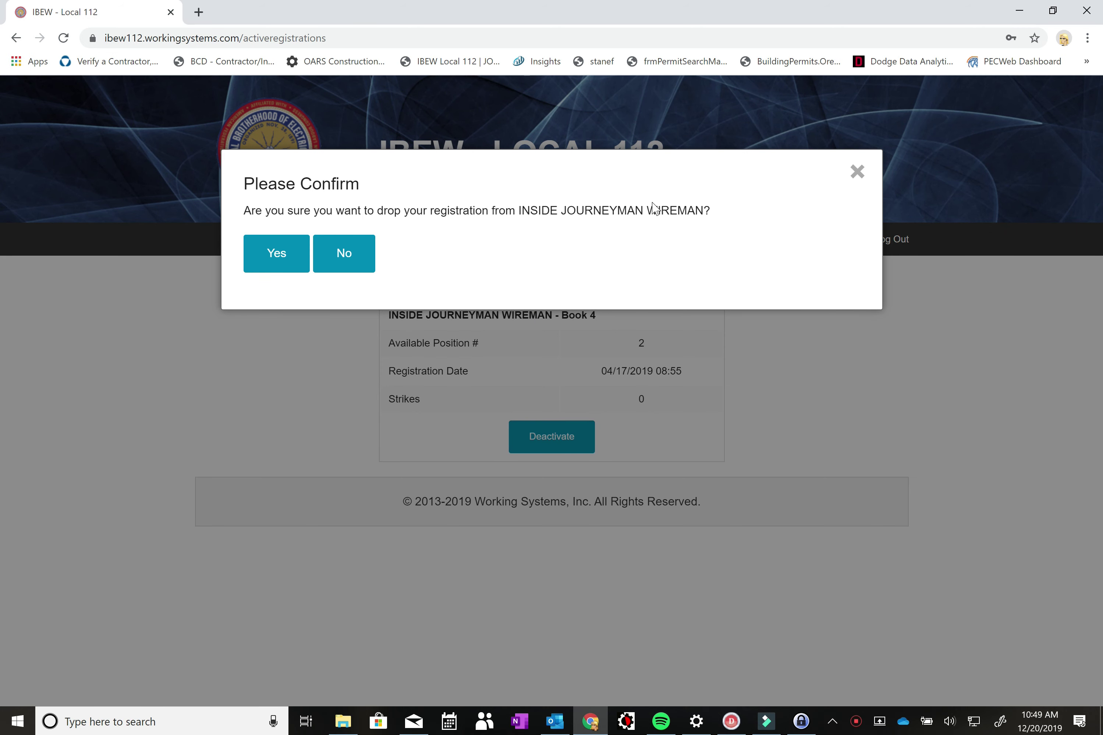
pyautogui.click(277, 262)
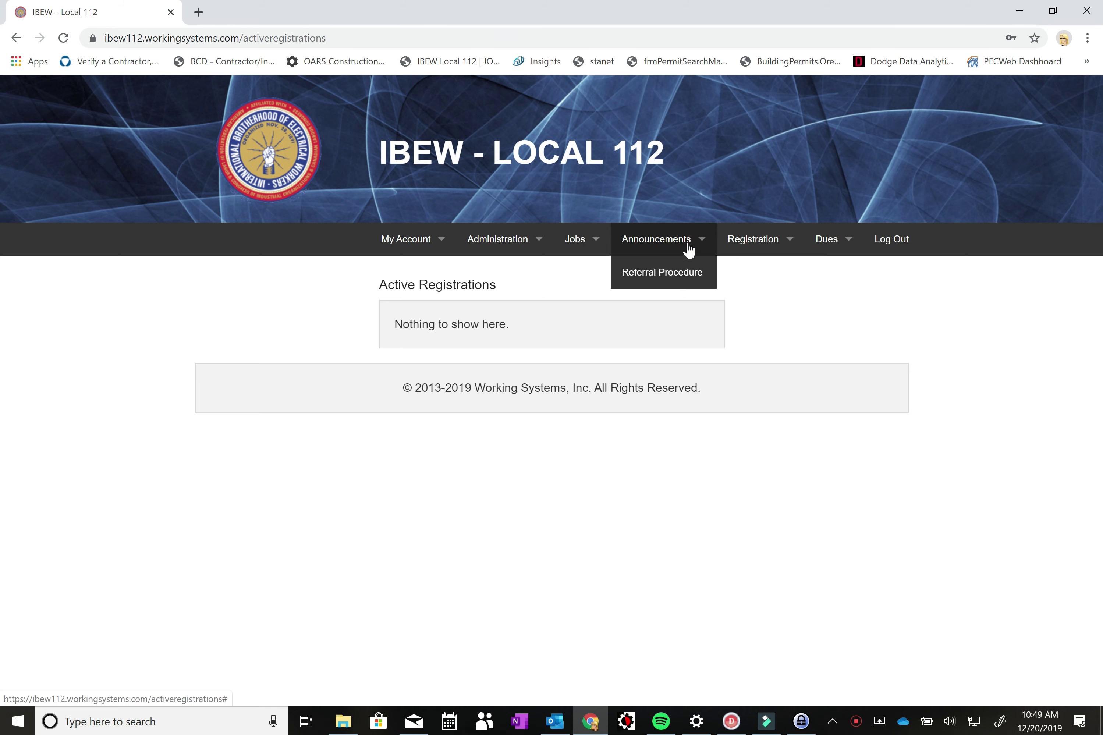
# - Open the Out Of Work List and look through the available book choices
pyautogui.moveTo(782, 242)
pyautogui.click(736, 309)
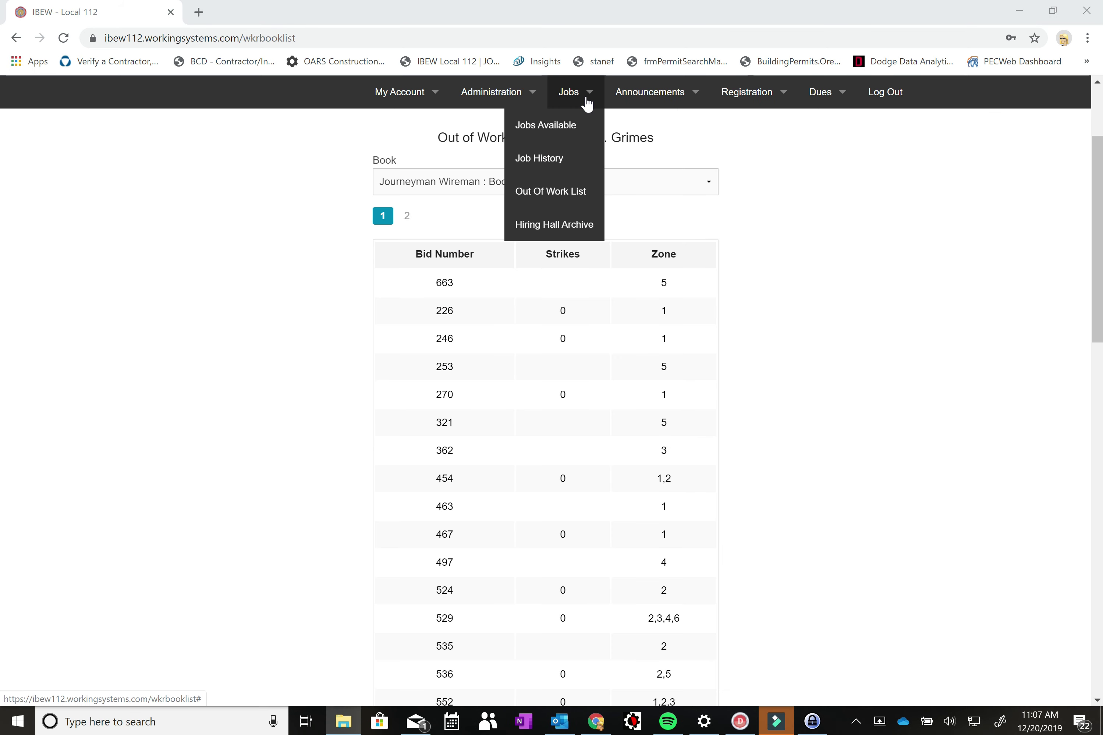
pyautogui.click(554, 191)
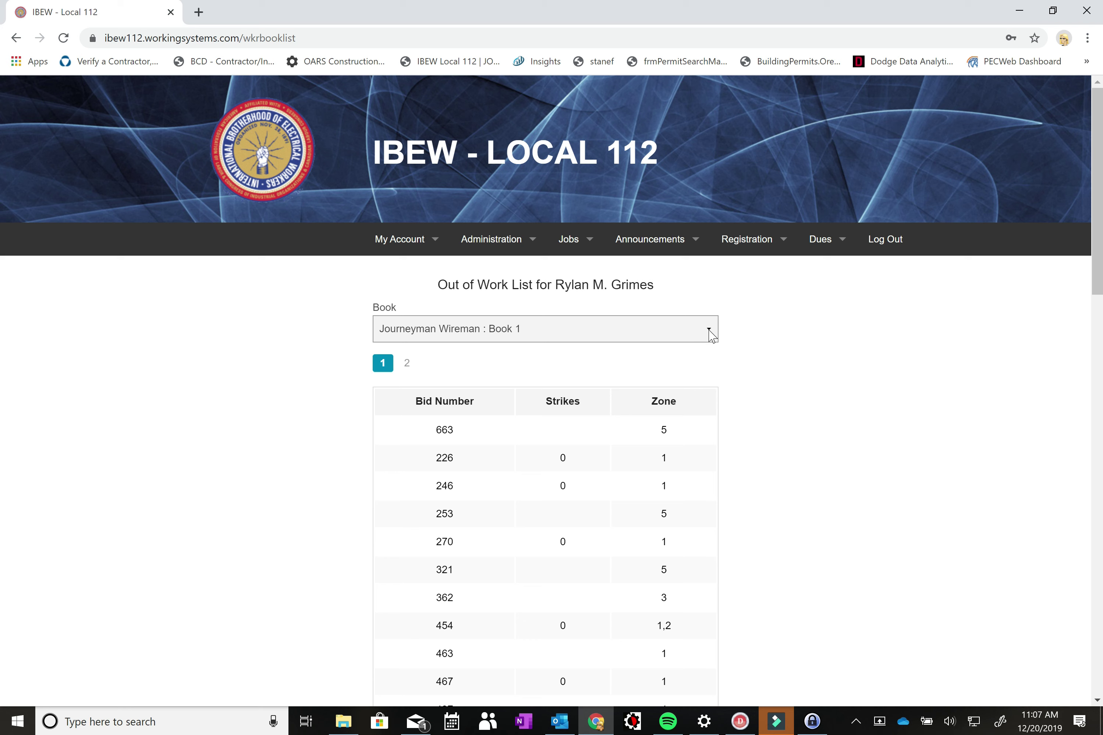
pyautogui.click(712, 336)
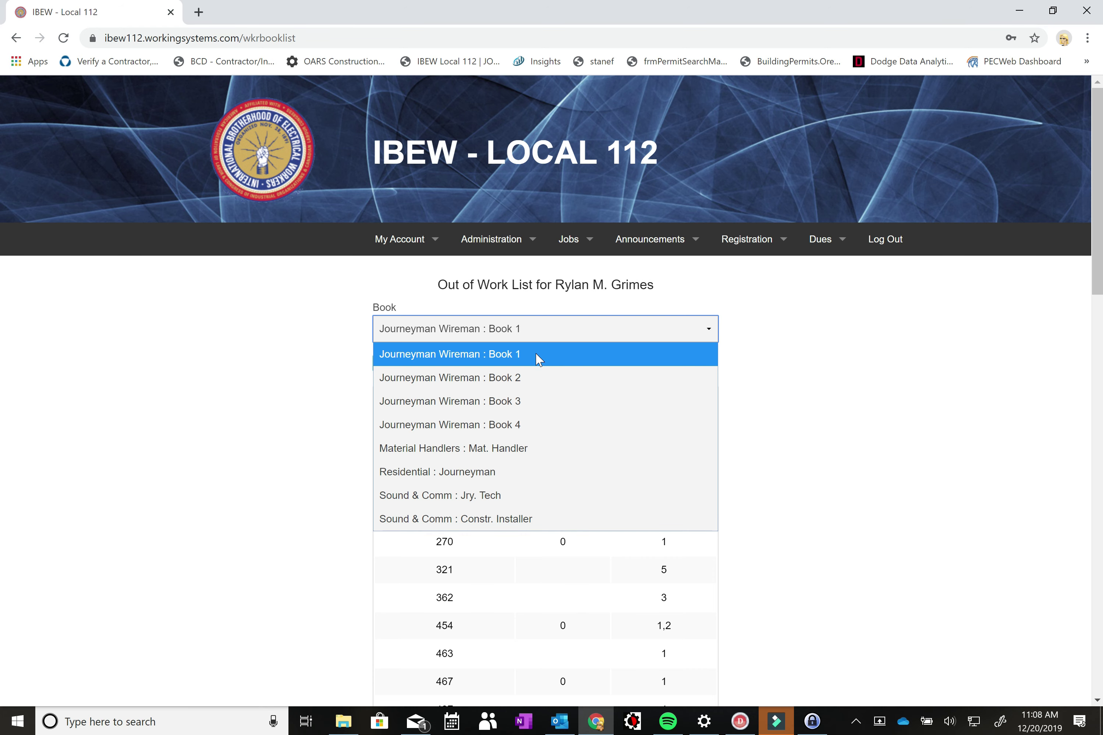
# - Select Journeyman Wireman : Book 4 to list bid numbers 393 and 417
pyautogui.scroll(-3, 771, 364)
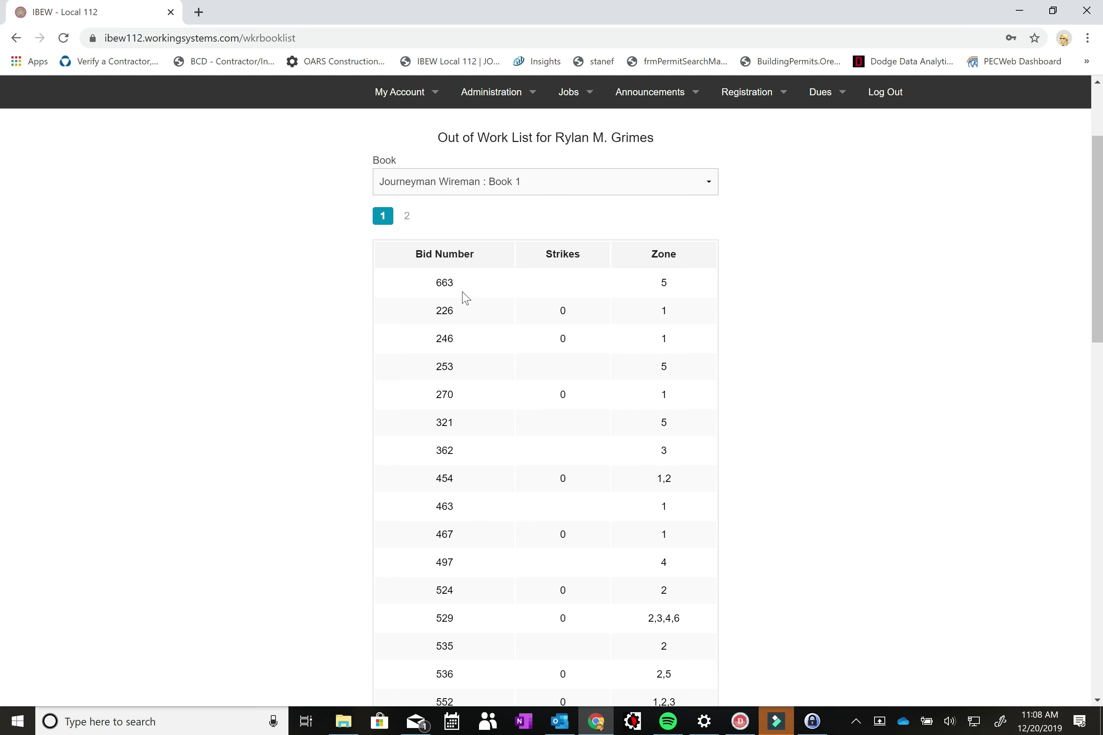
pyautogui.scroll(-5, 466, 298)
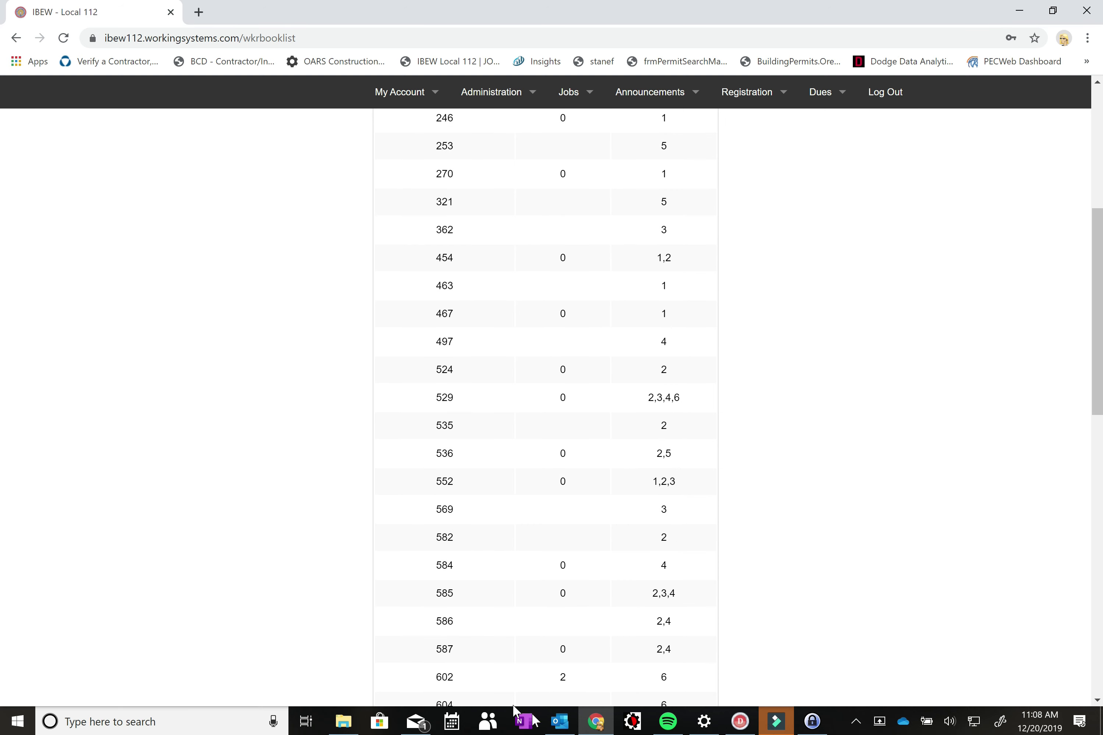
pyautogui.scroll(-2, 480, 648)
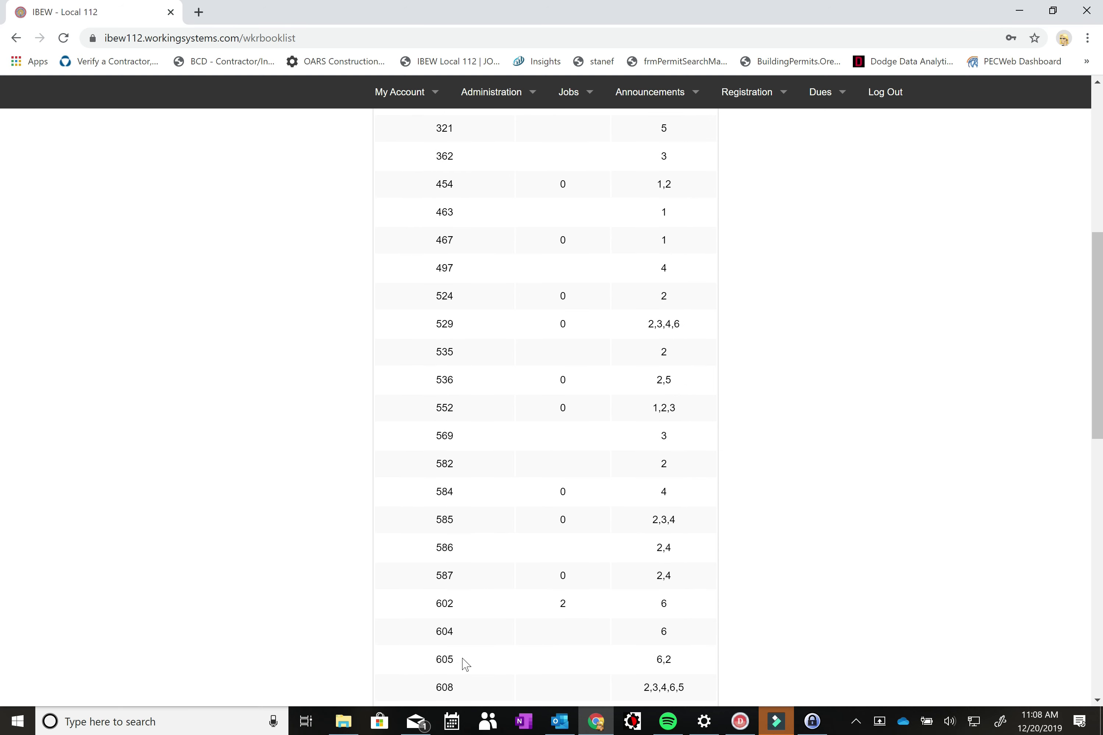
pyautogui.scroll(6, 480, 591)
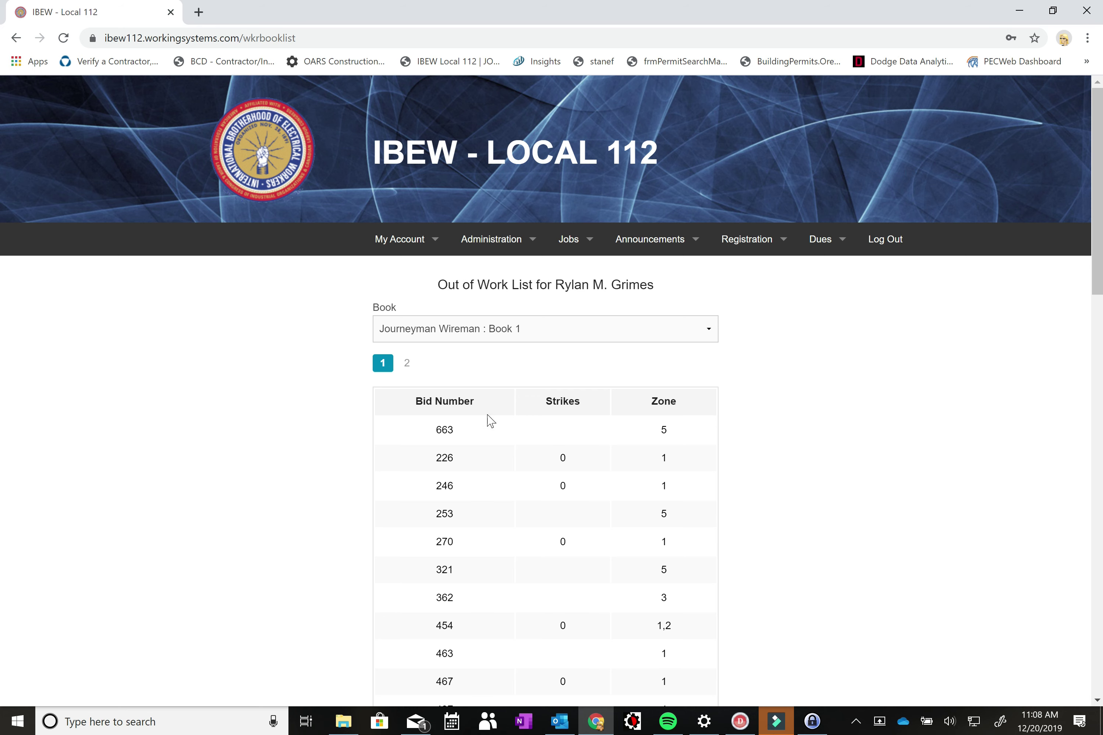
pyautogui.scroll(-1, 610, 451)
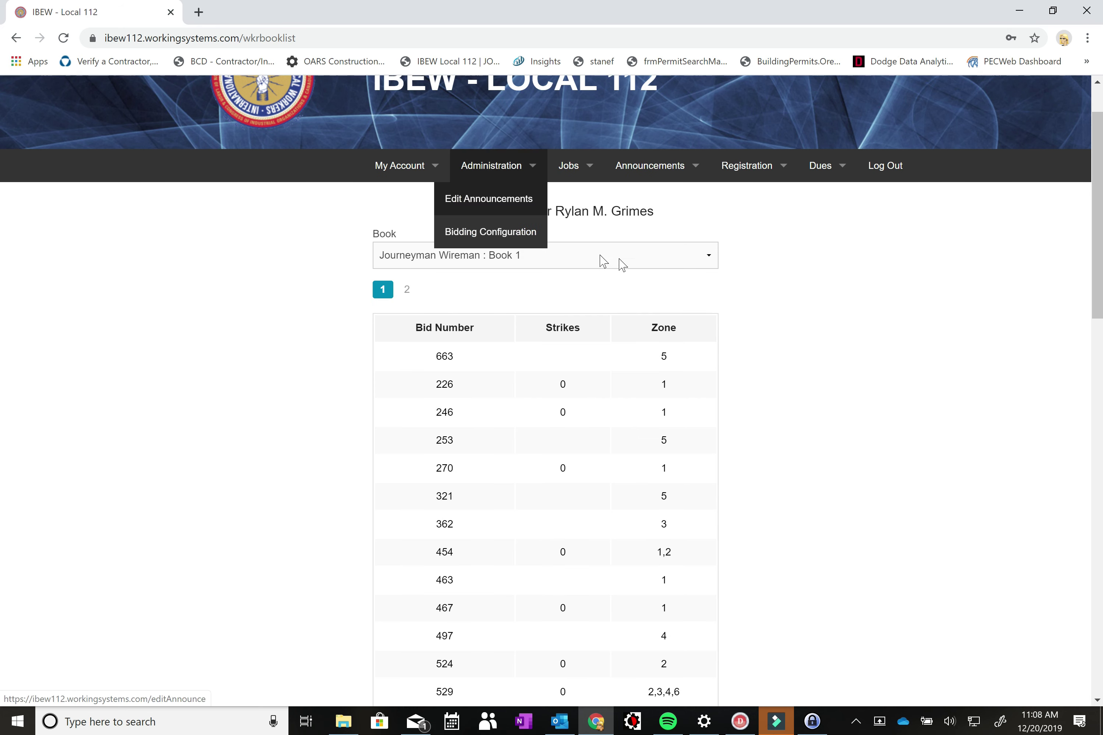
pyautogui.click(655, 266)
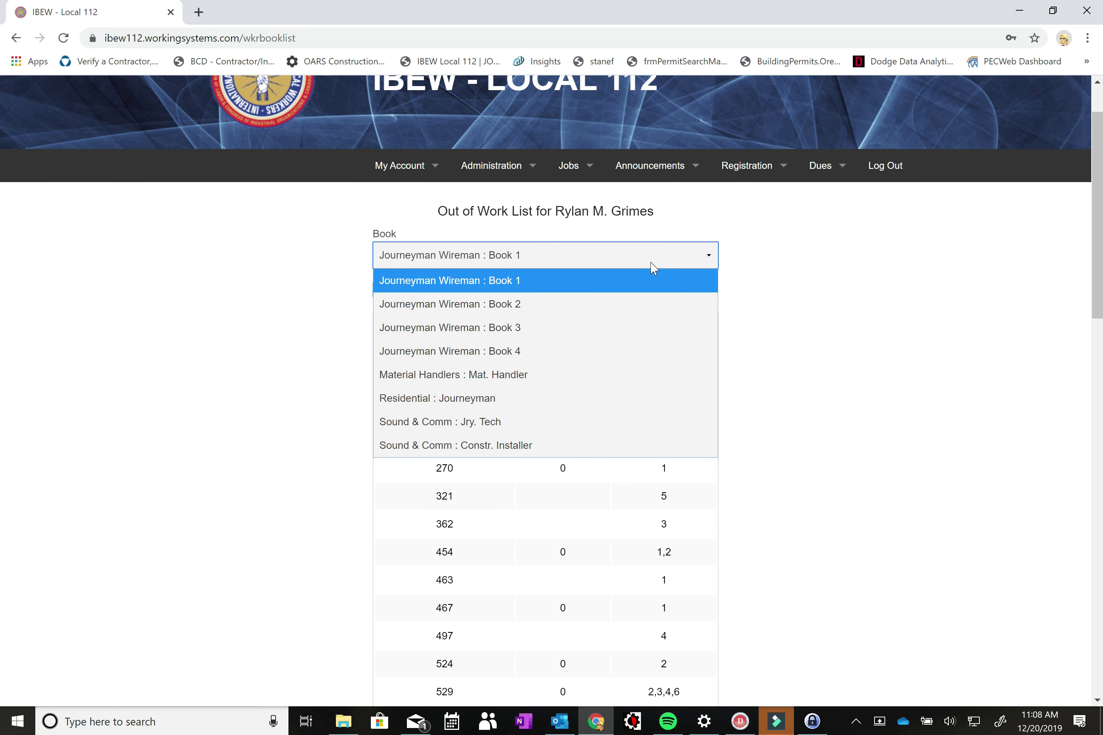
pyautogui.click(492, 351)
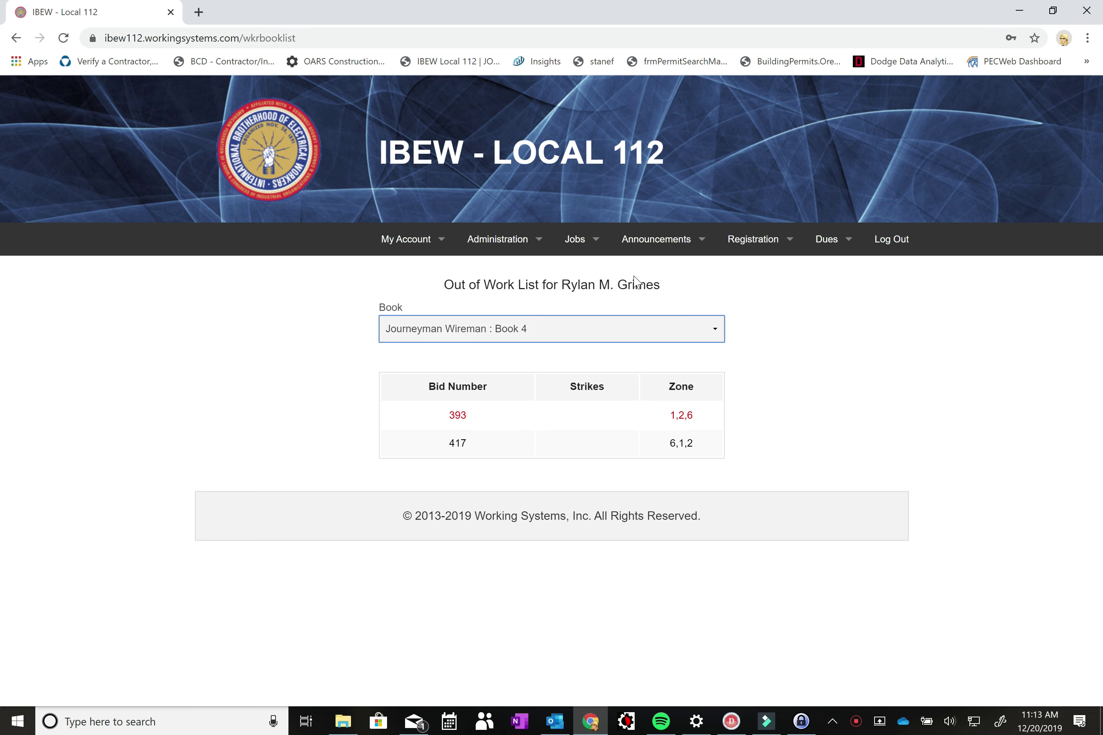
# - Open Job History and review employers with start and termination dates back to 01/10/2007
pyautogui.click(593, 241)
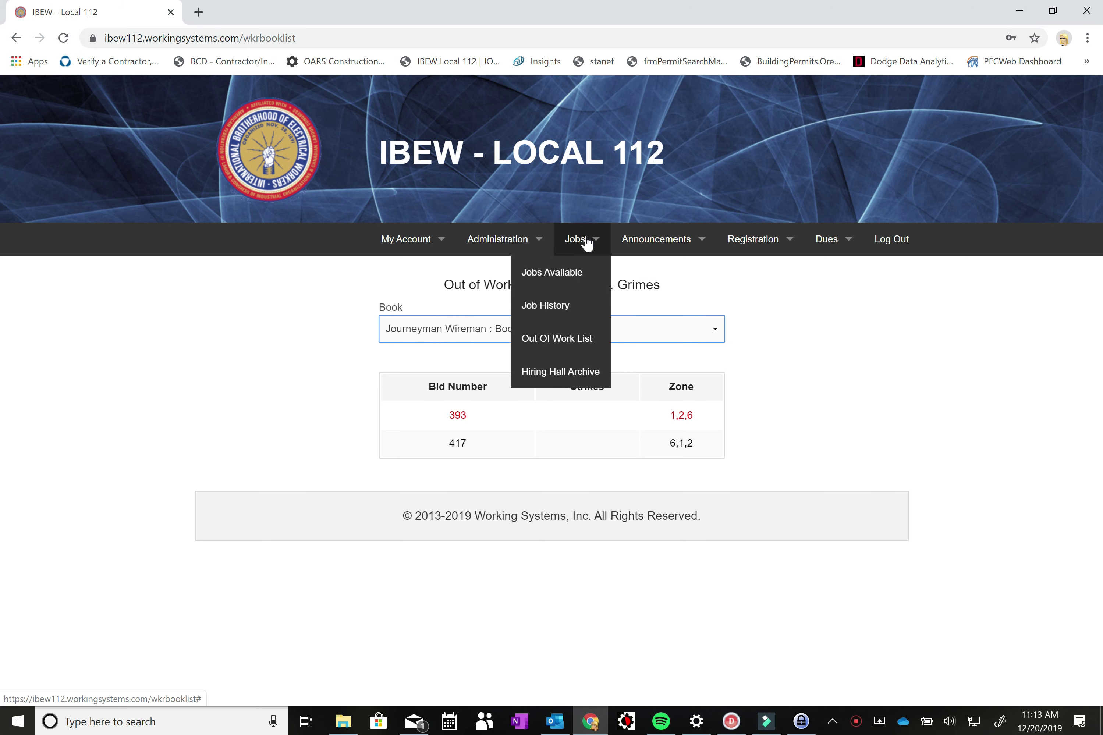
pyautogui.click(545, 307)
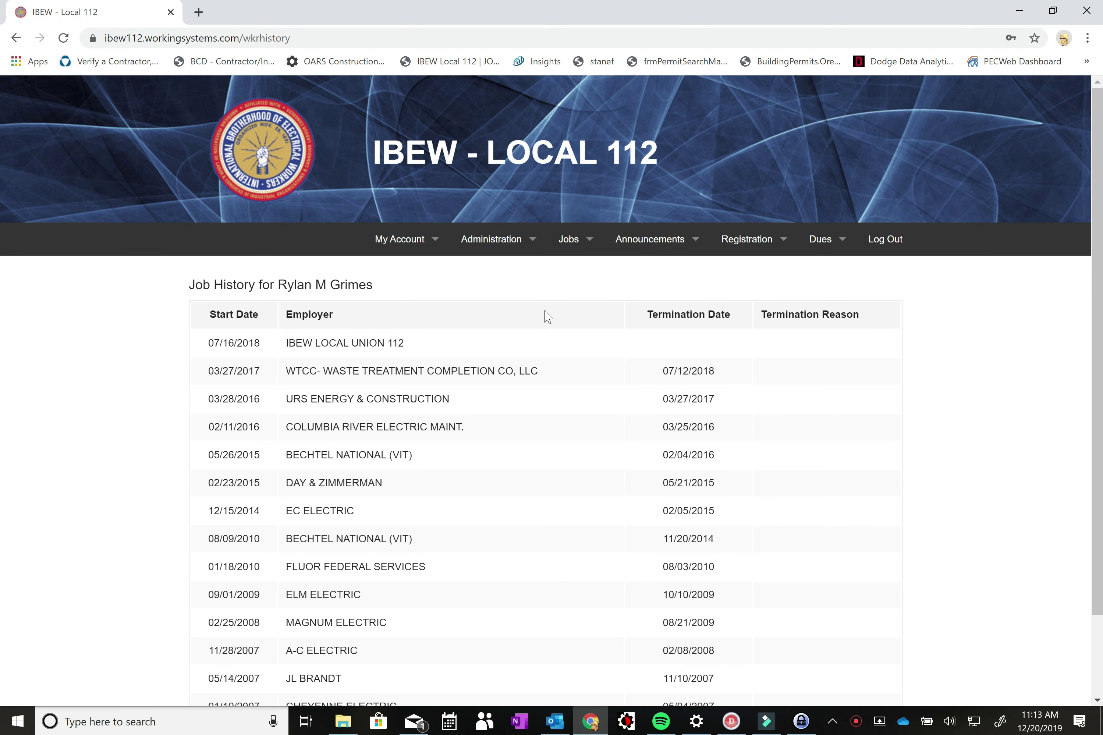
pyautogui.scroll(-2, 562, 425)
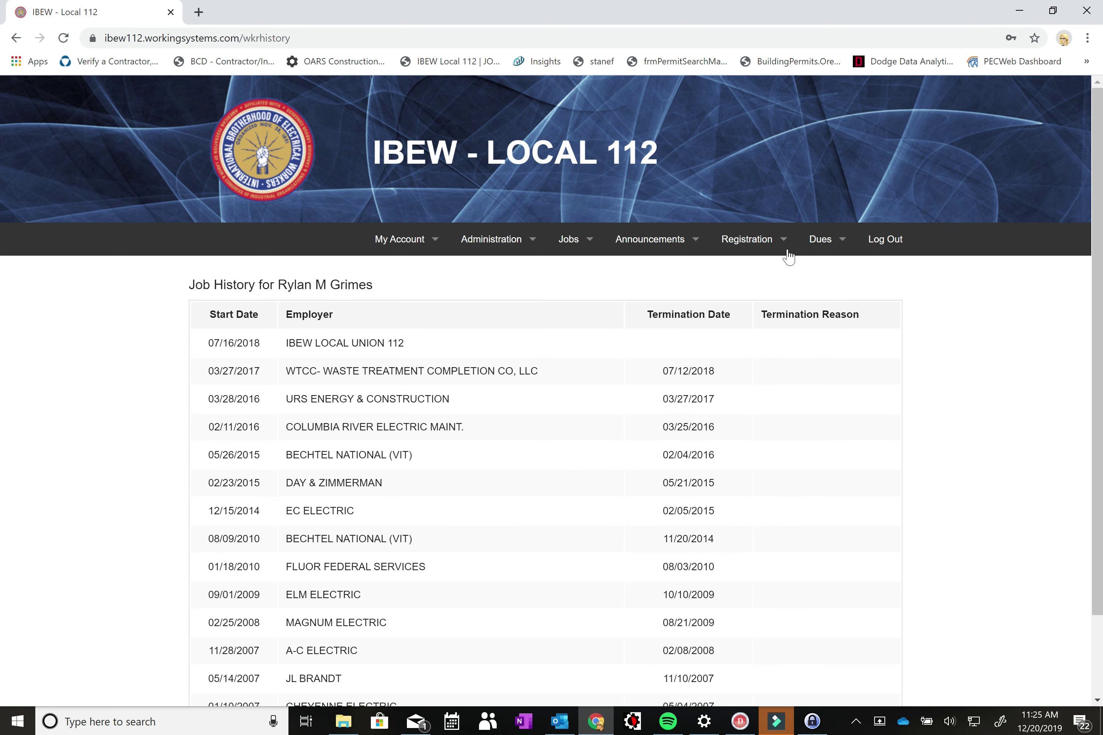
pyautogui.moveTo(589, 251)
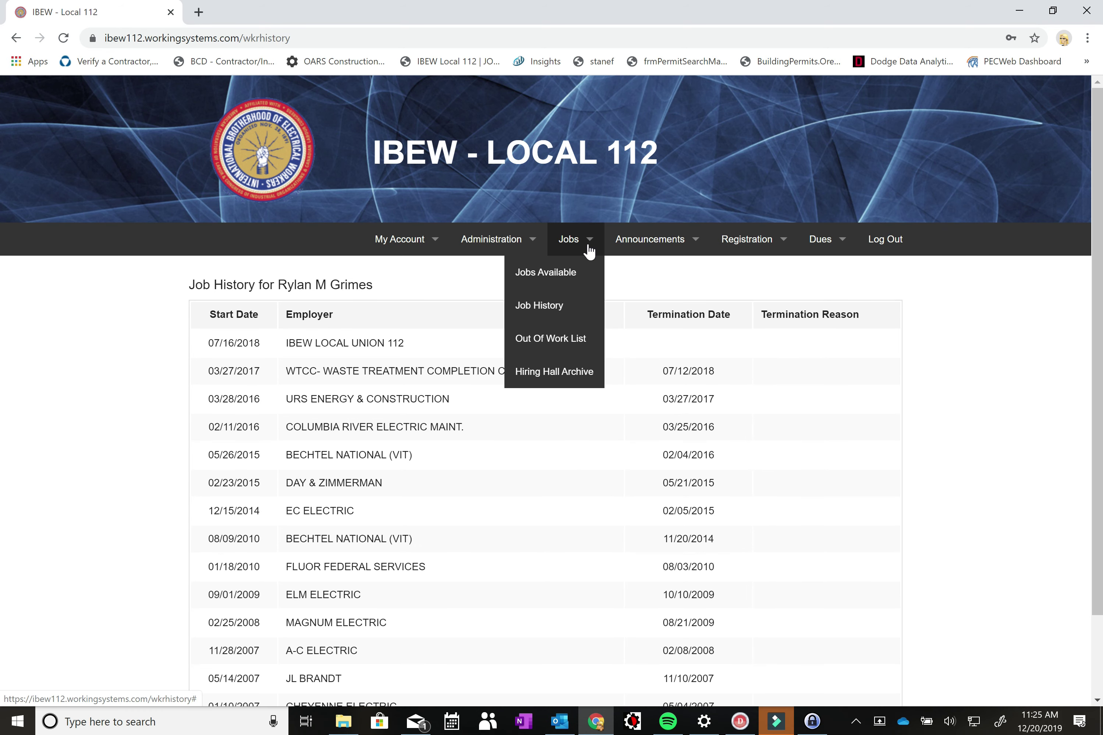
pyautogui.click(536, 275)
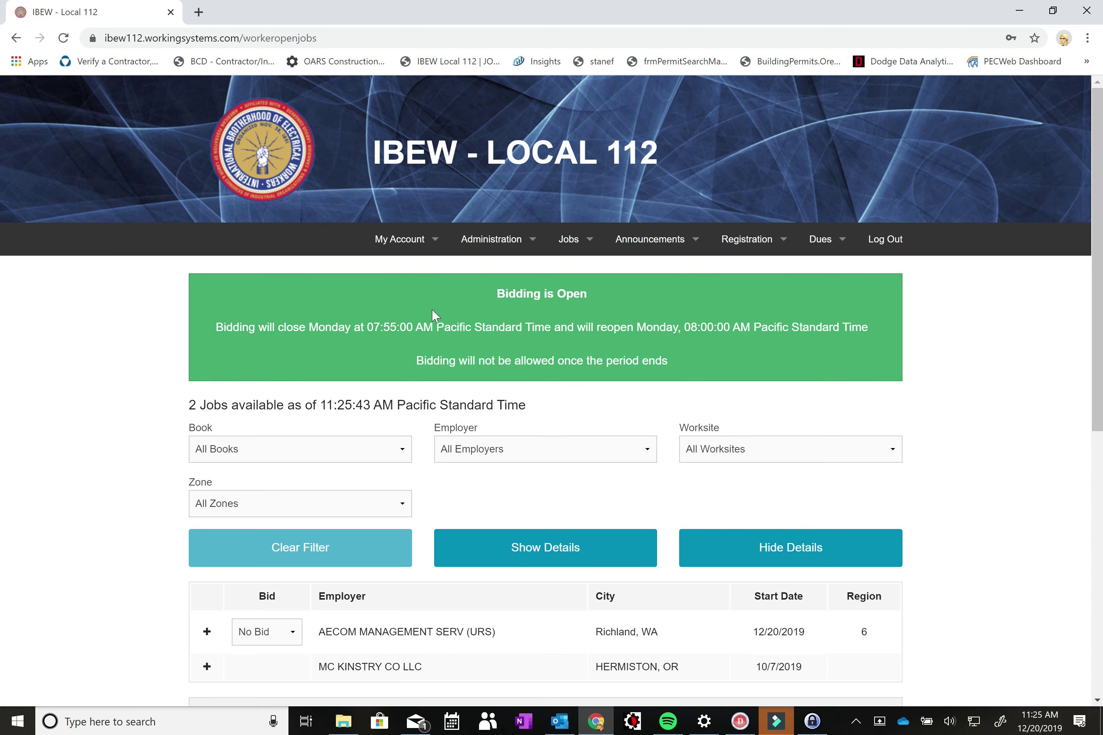
pyautogui.scroll(-1, 455, 228)
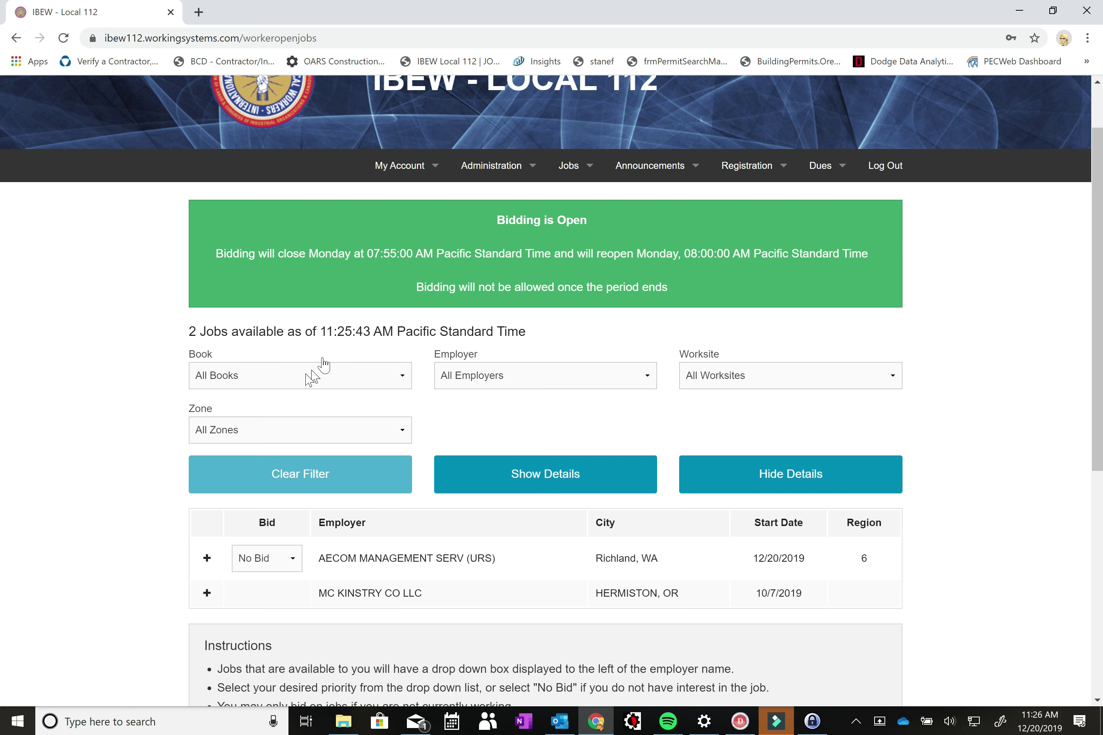
pyautogui.click(368, 382)
pyautogui.click(515, 376)
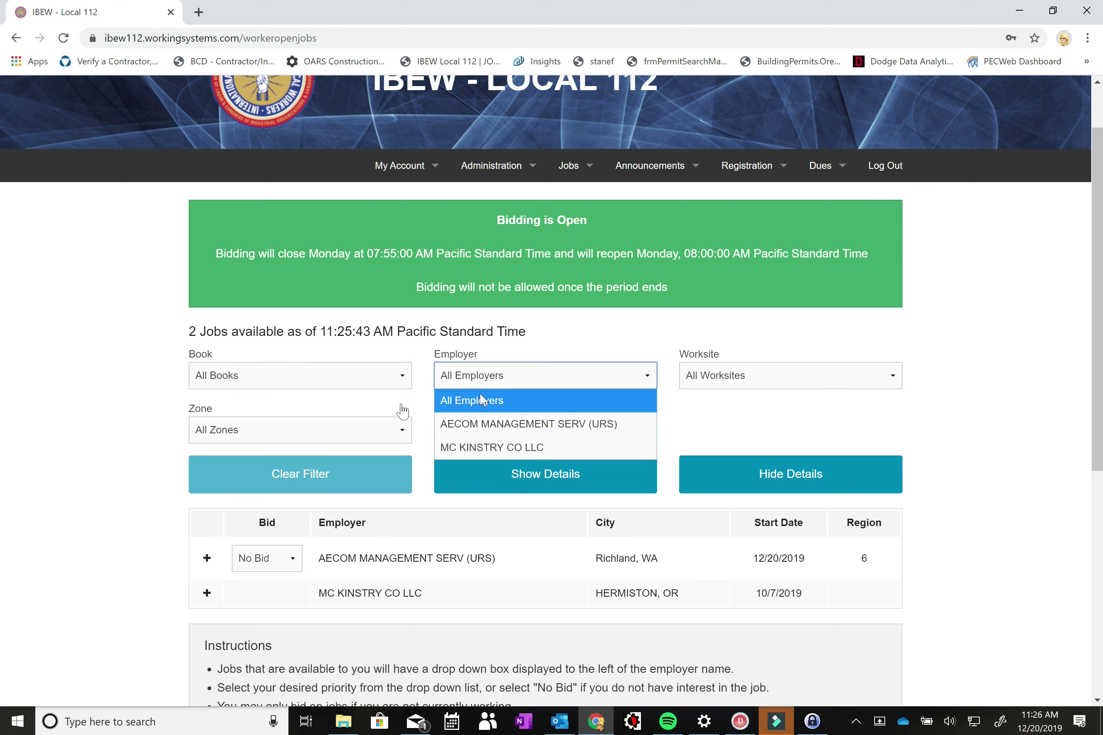
pyautogui.click(745, 384)
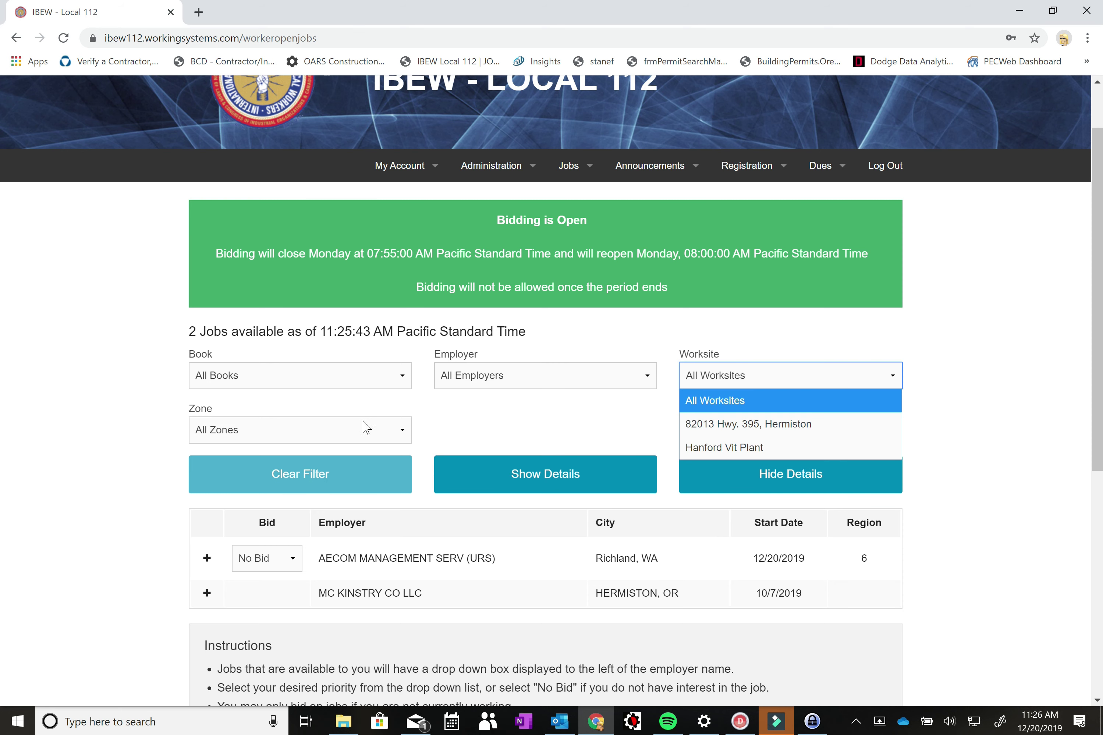
pyautogui.click(321, 434)
pyautogui.click(520, 412)
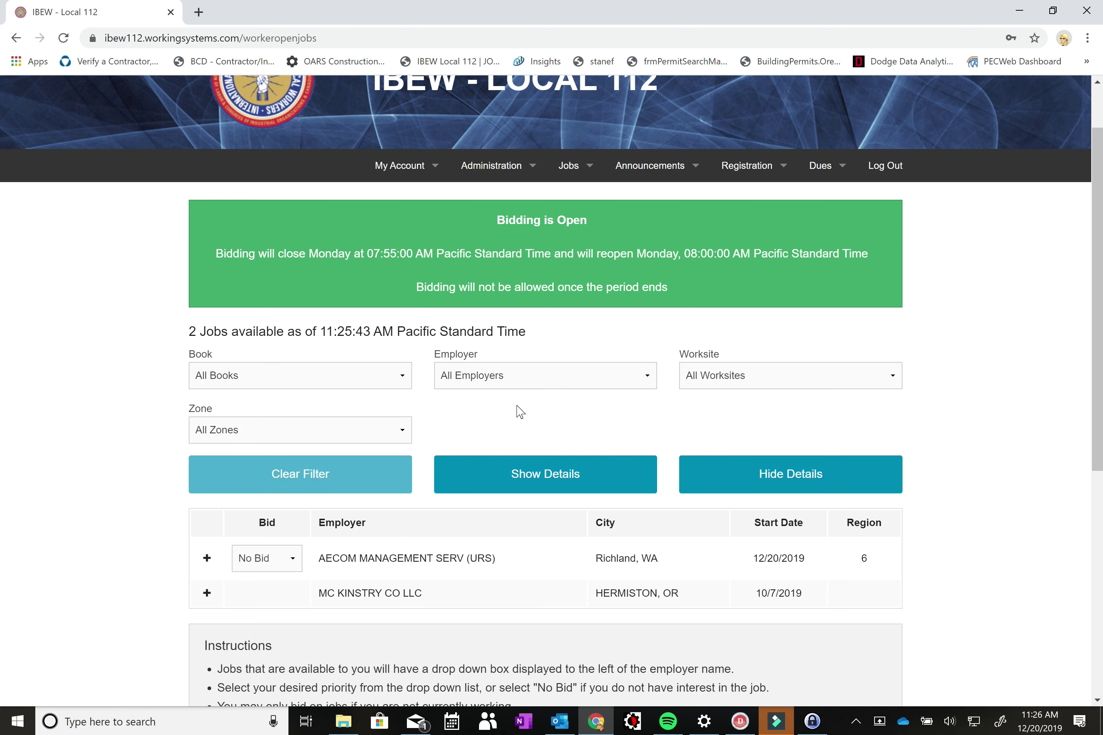
pyautogui.click(207, 558)
# - Scroll down to the AECOM MANAGEMENT SERV (URS) job's wage, shift and requirements details
pyautogui.scroll(-3, 567, 570)
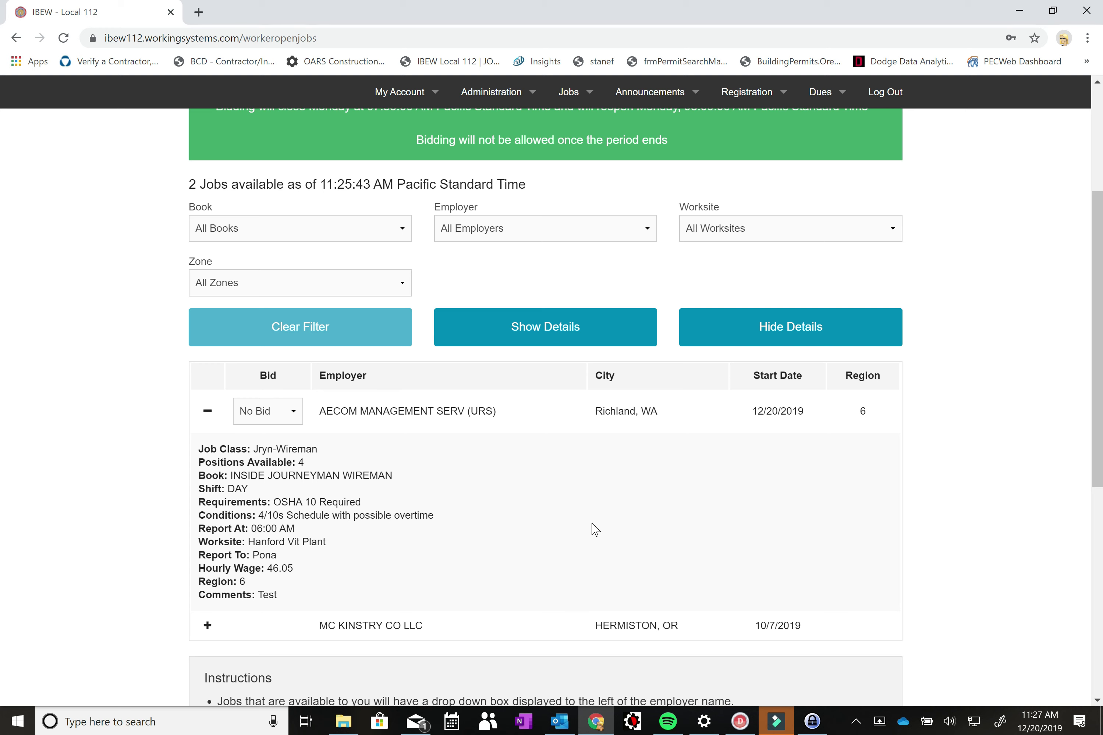
# - Set the AECOM Richland job bid to priority 1 and submit the bids
pyautogui.click(293, 416)
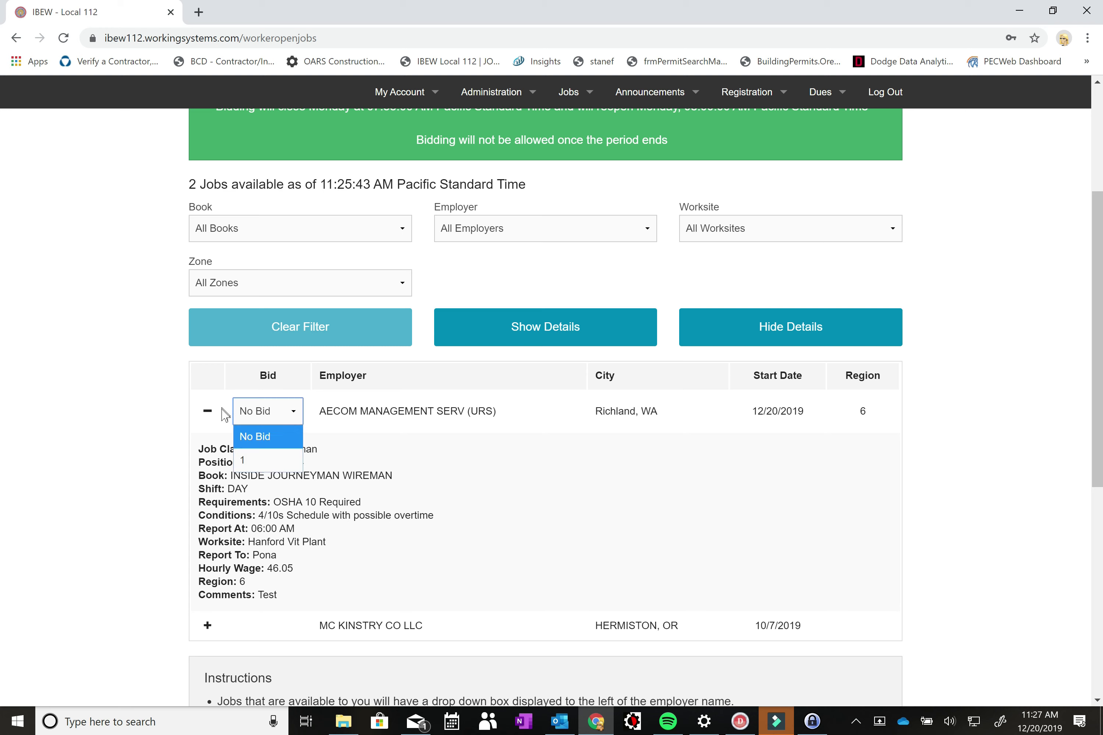
pyautogui.click(247, 462)
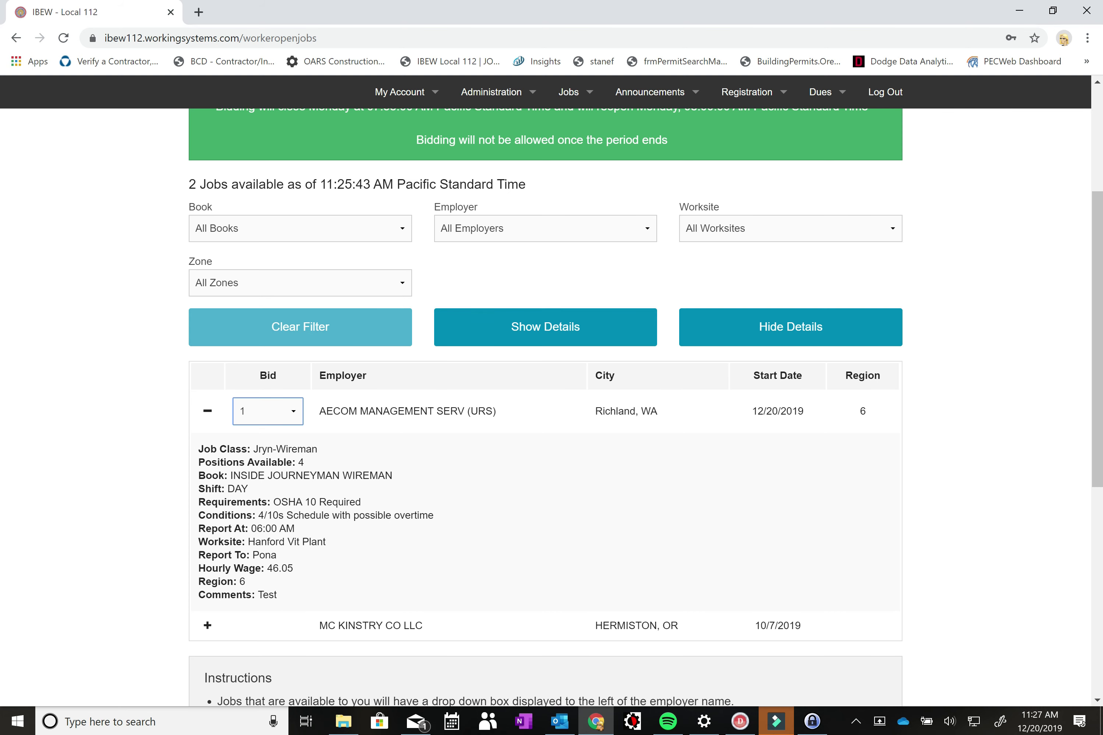
pyautogui.scroll(-3, 340, 449)
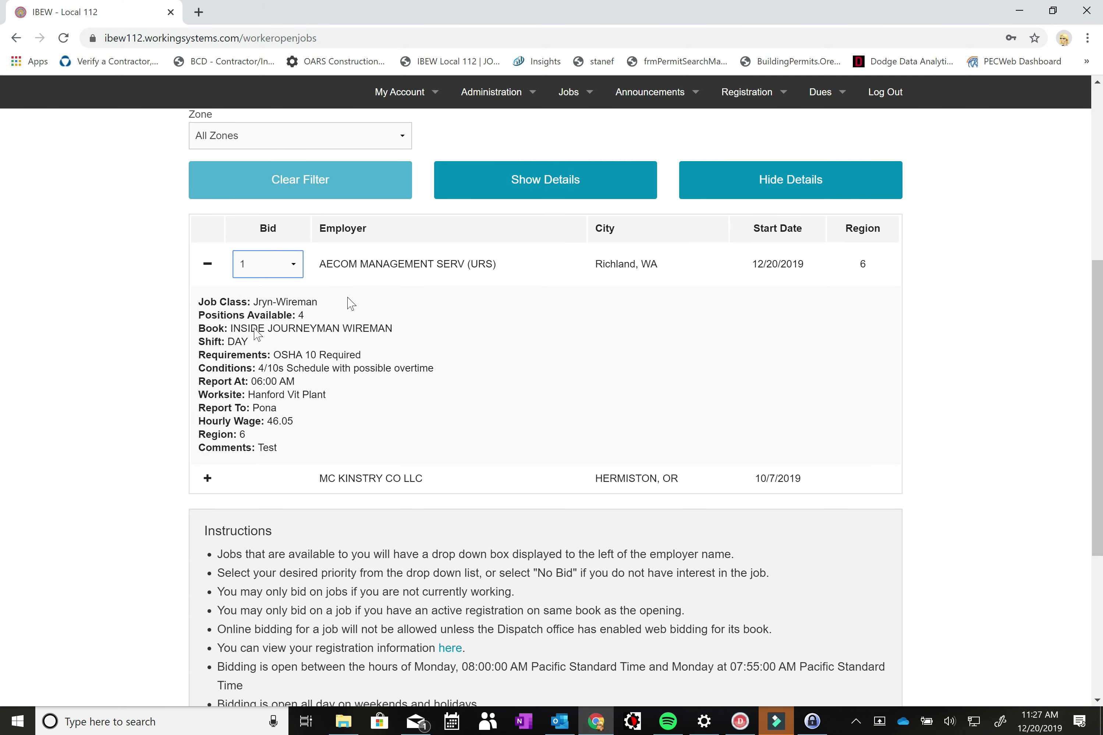
pyautogui.scroll(-6, 368, 354)
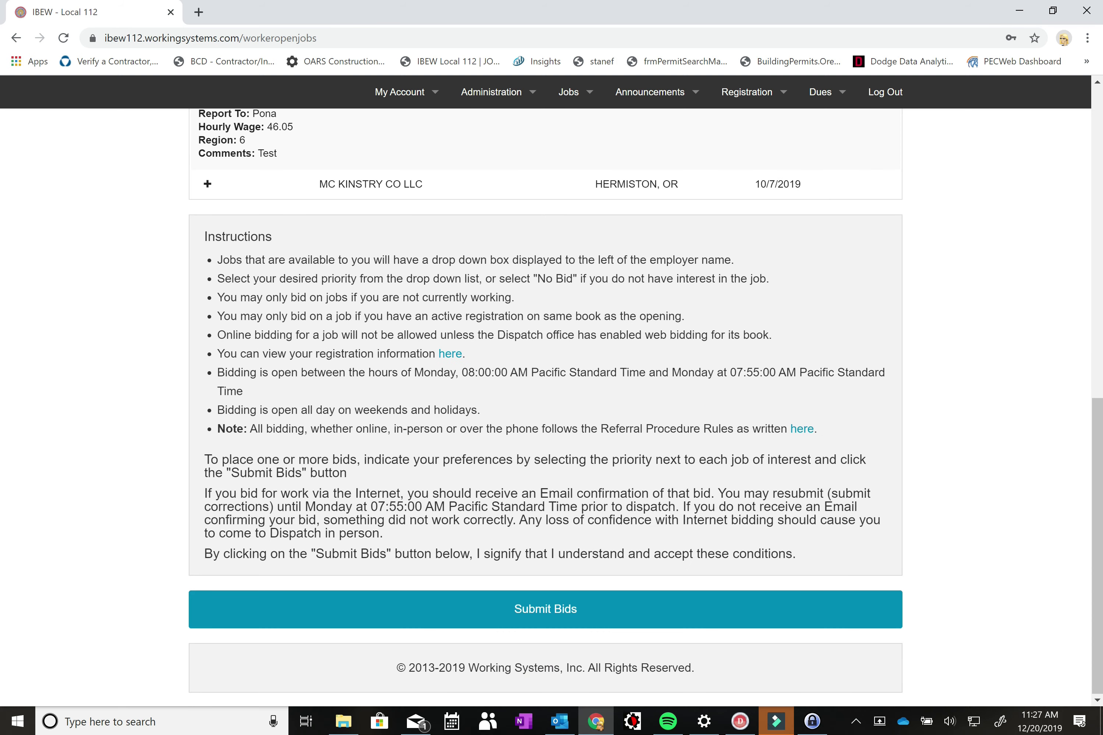
pyautogui.click(550, 609)
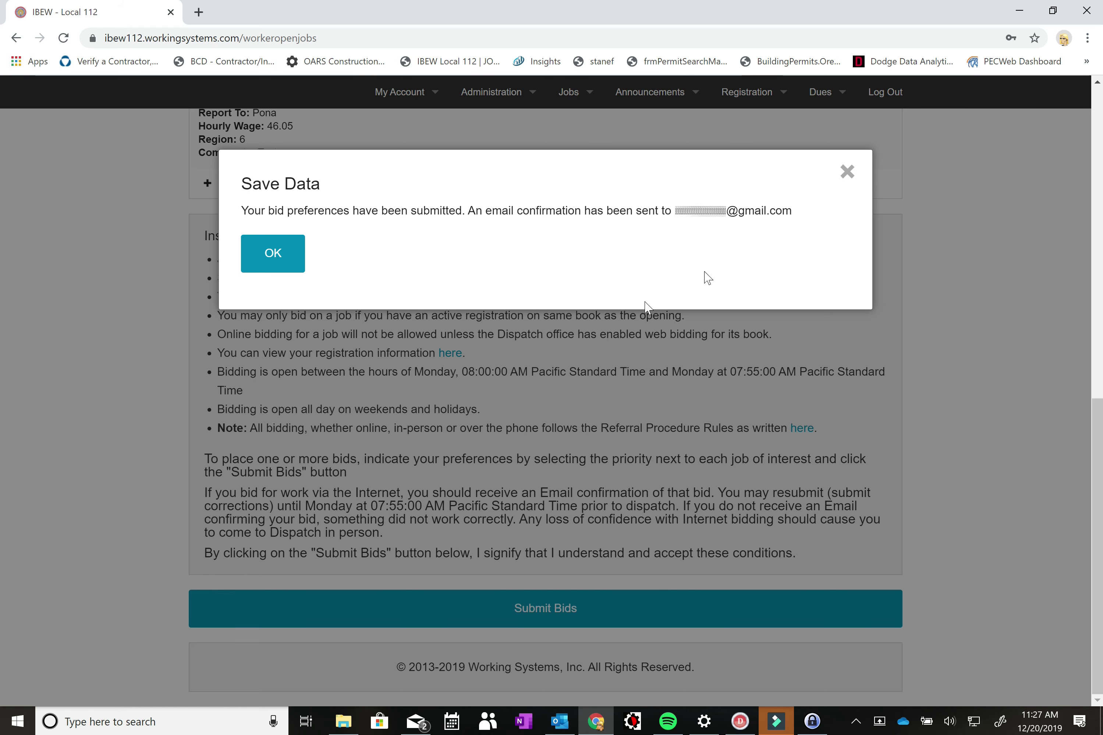
# - Resubmit with every job on No Bid, confirming that all previous bids are cleared
pyautogui.click(285, 251)
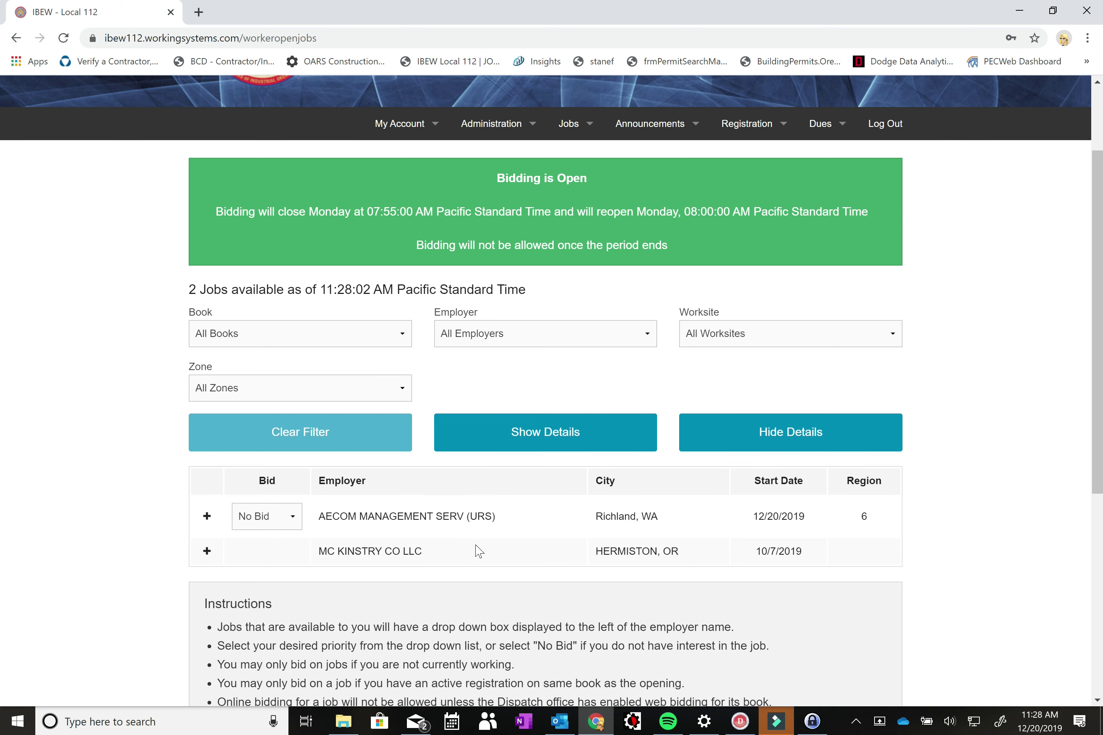
pyautogui.scroll(-5, 530, 513)
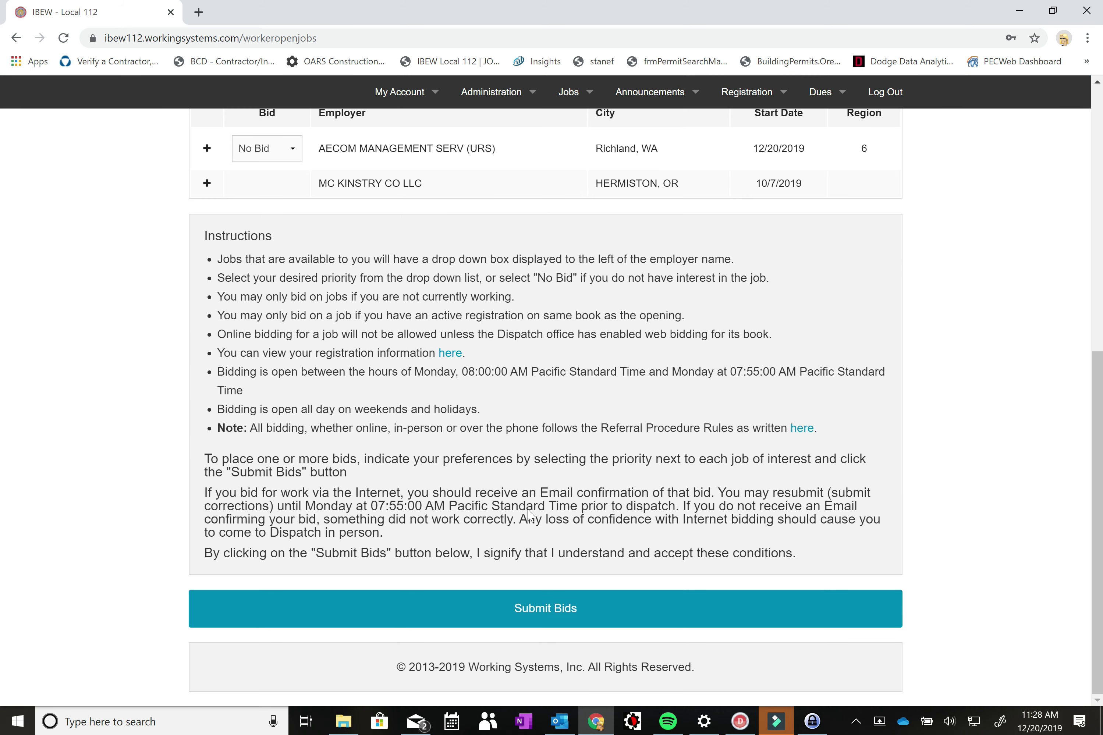
pyautogui.click(559, 612)
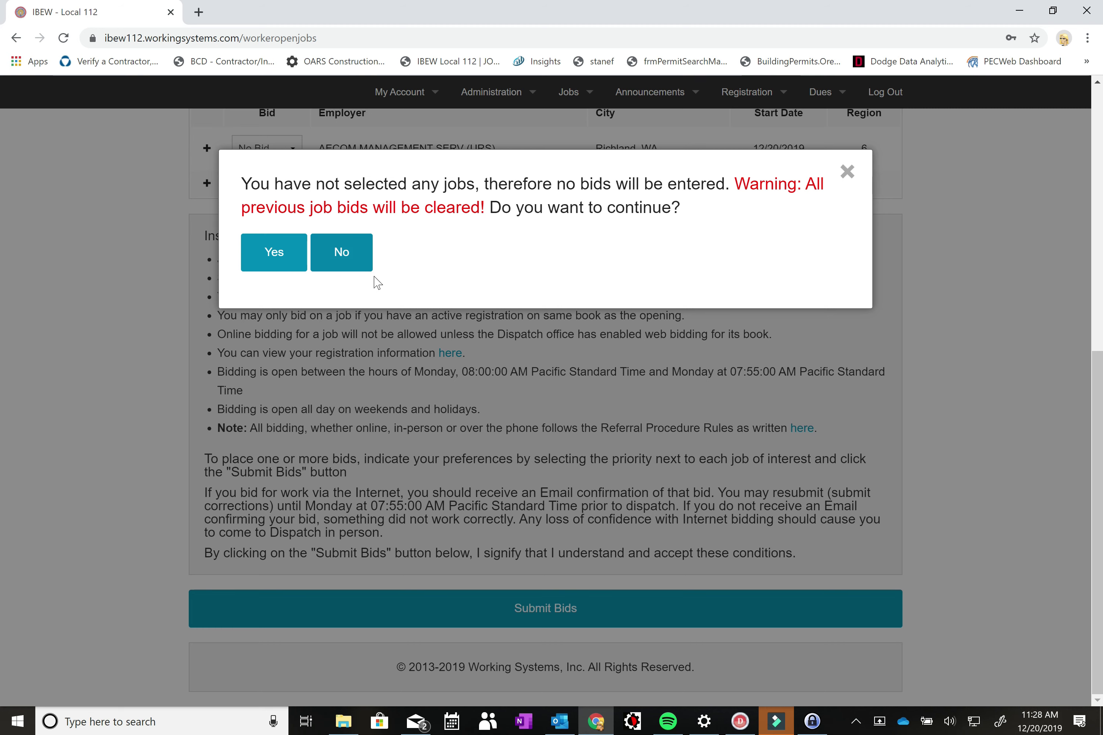
pyautogui.click(278, 265)
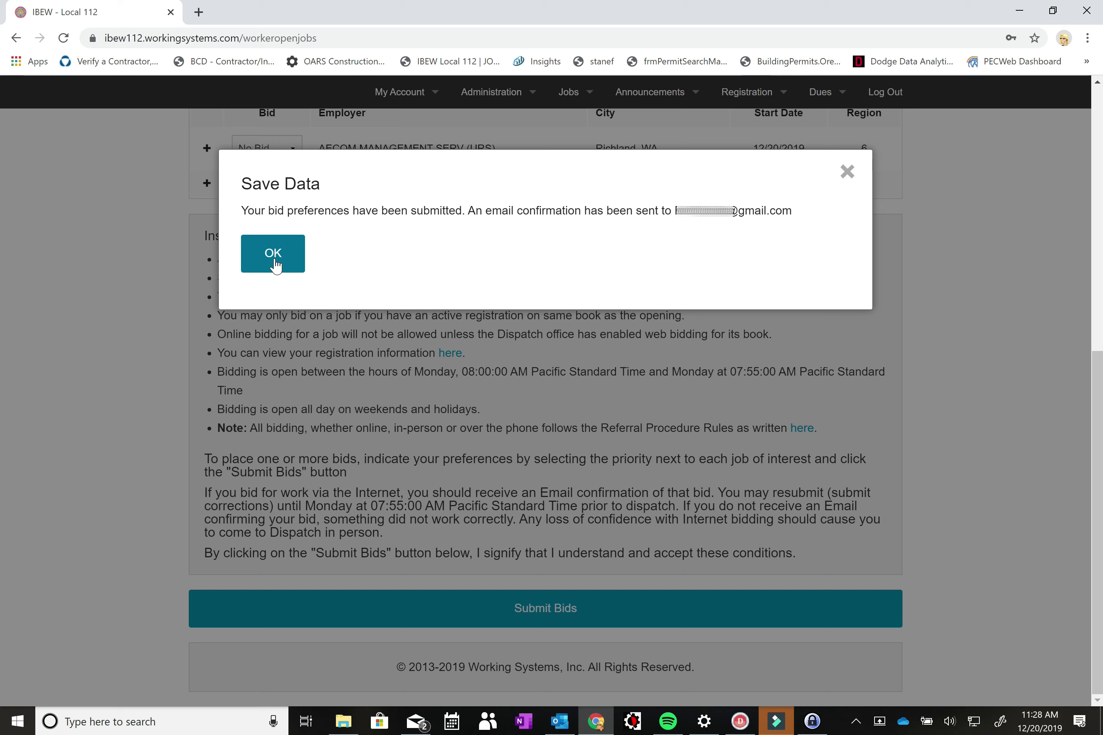
pyautogui.click(276, 265)
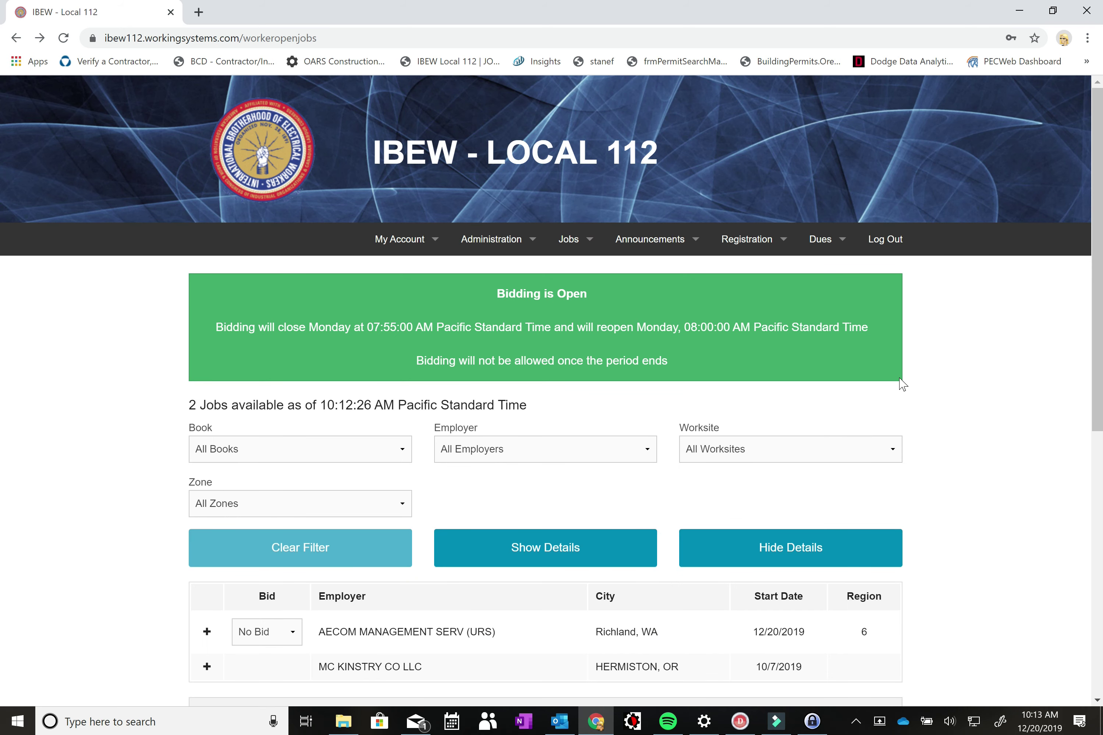
# - Go to Jobs > Hiring Hall Archive and expand the Columbia River Electric Maint. dispatch details
pyautogui.click(572, 240)
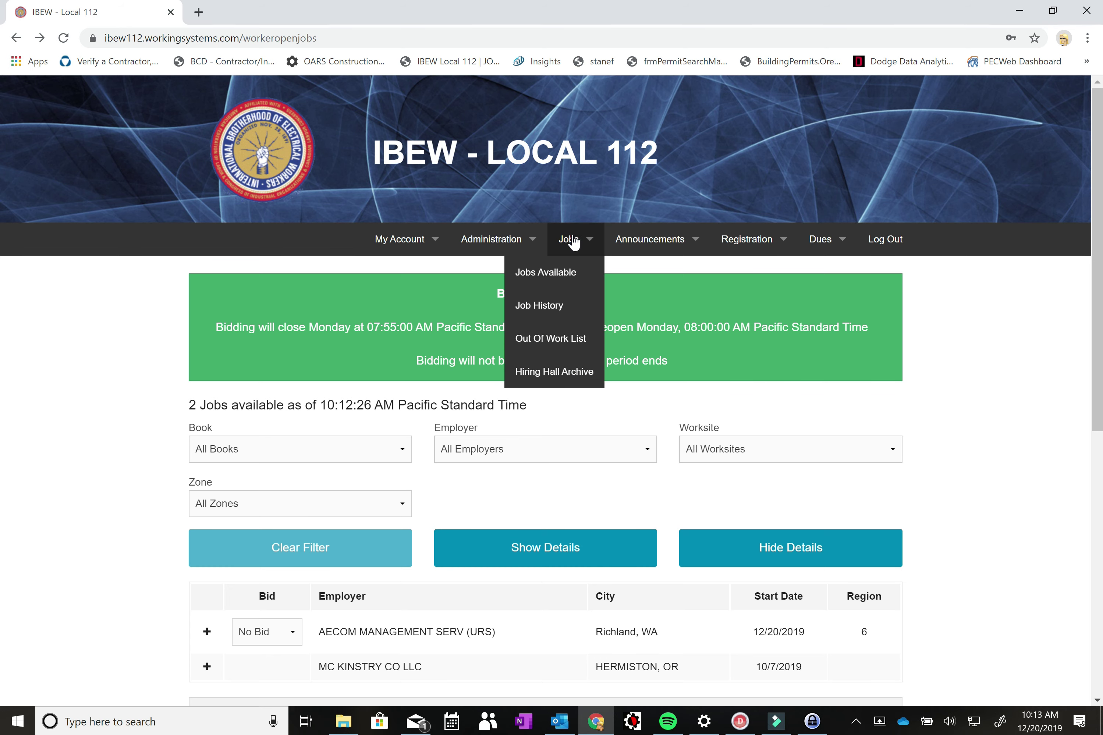
pyautogui.click(556, 381)
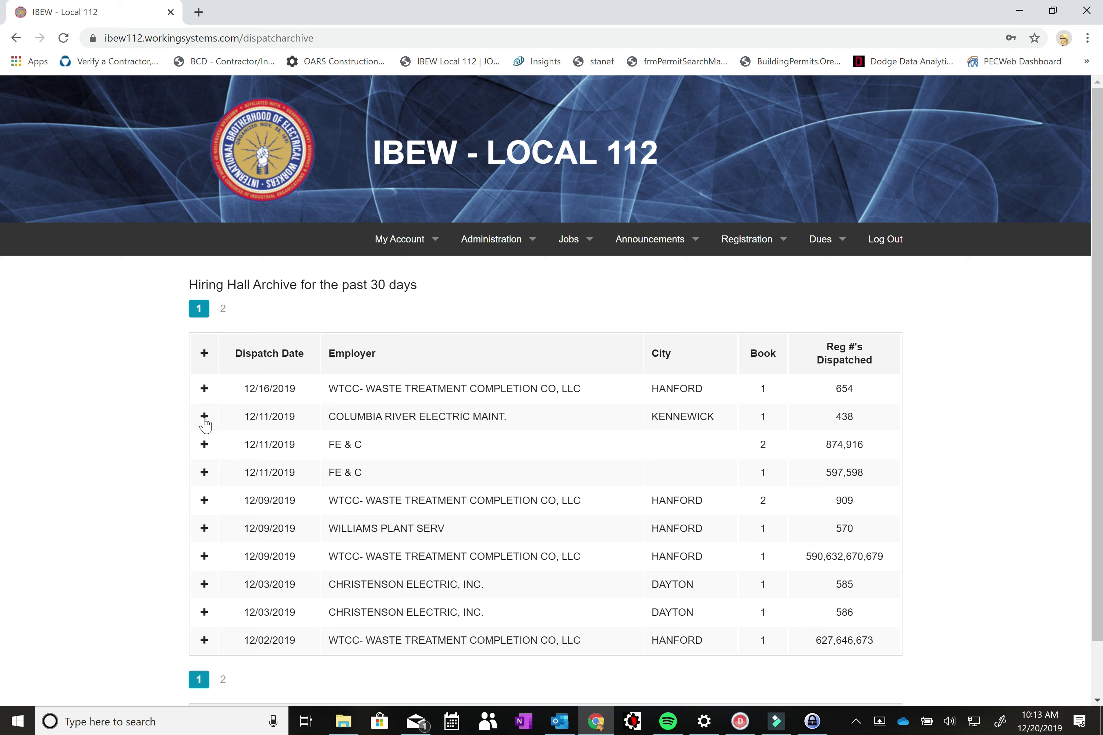
pyautogui.click(204, 419)
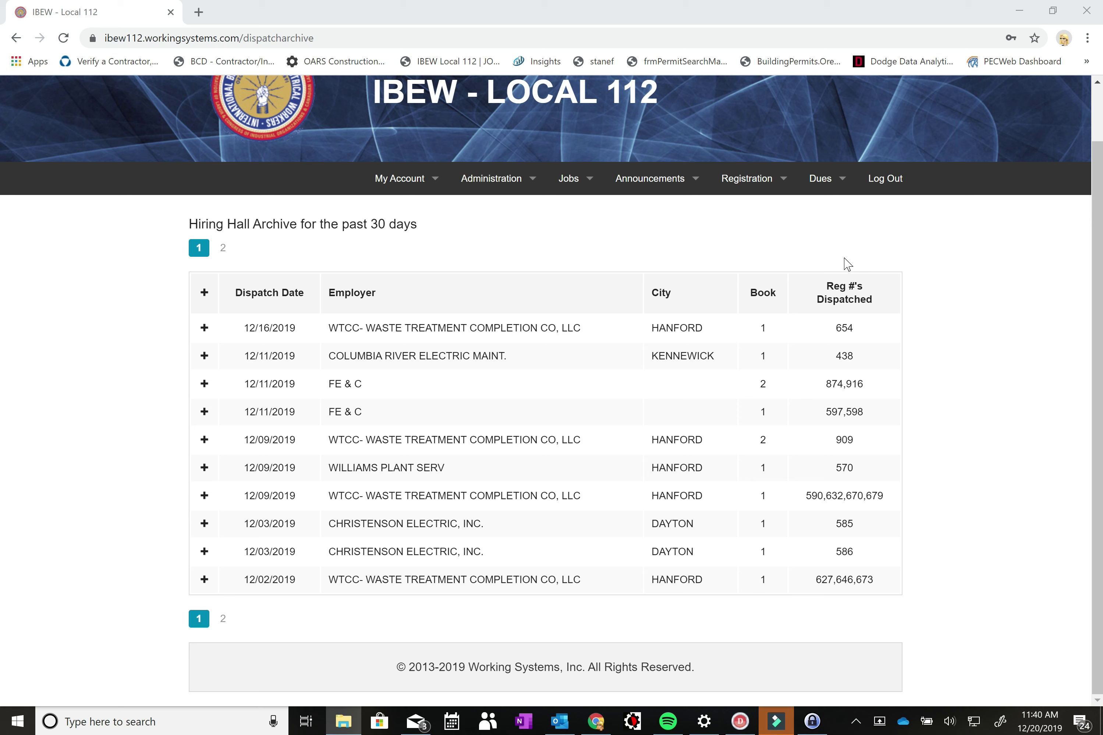
pyautogui.moveTo(828, 177)
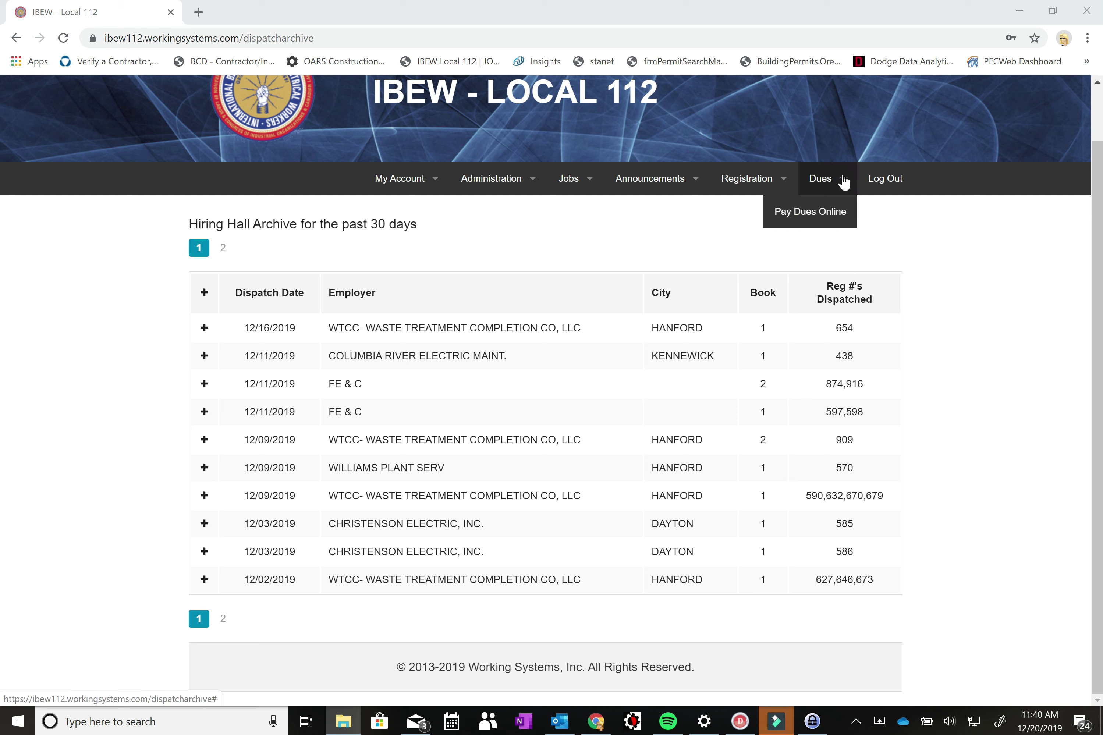
# - On the Pay Dues Online page, set Paying Thru to 12/2020
pyautogui.click(791, 219)
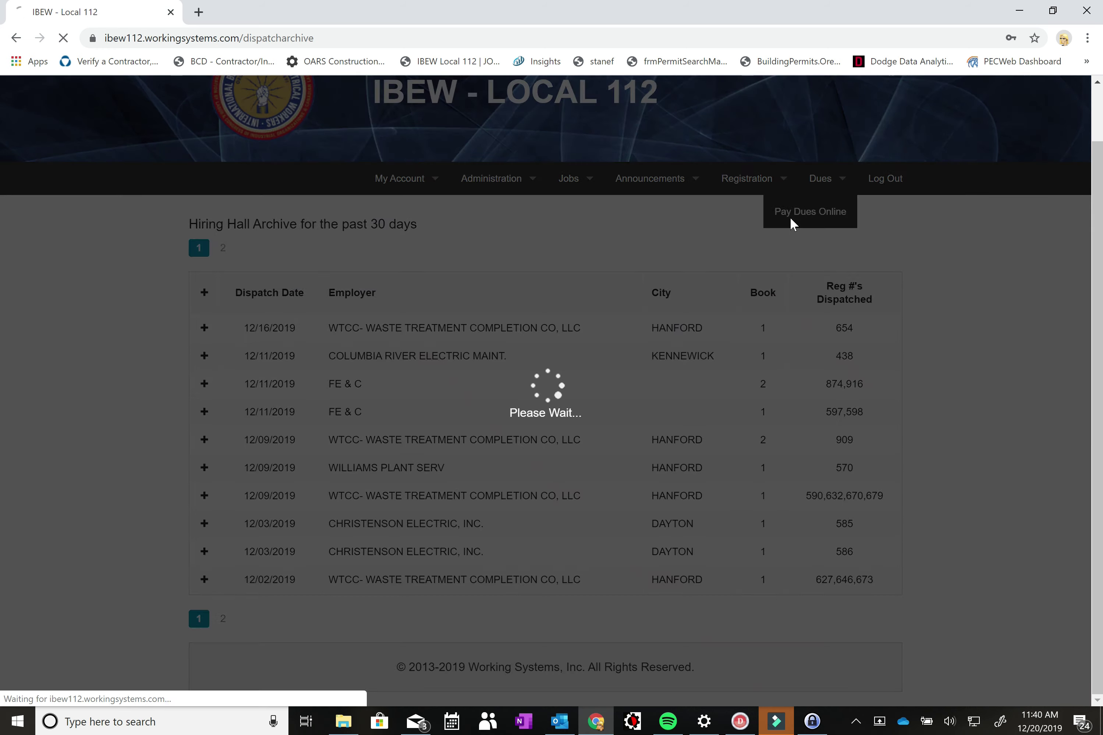
pyautogui.scroll(-1, 368, 418)
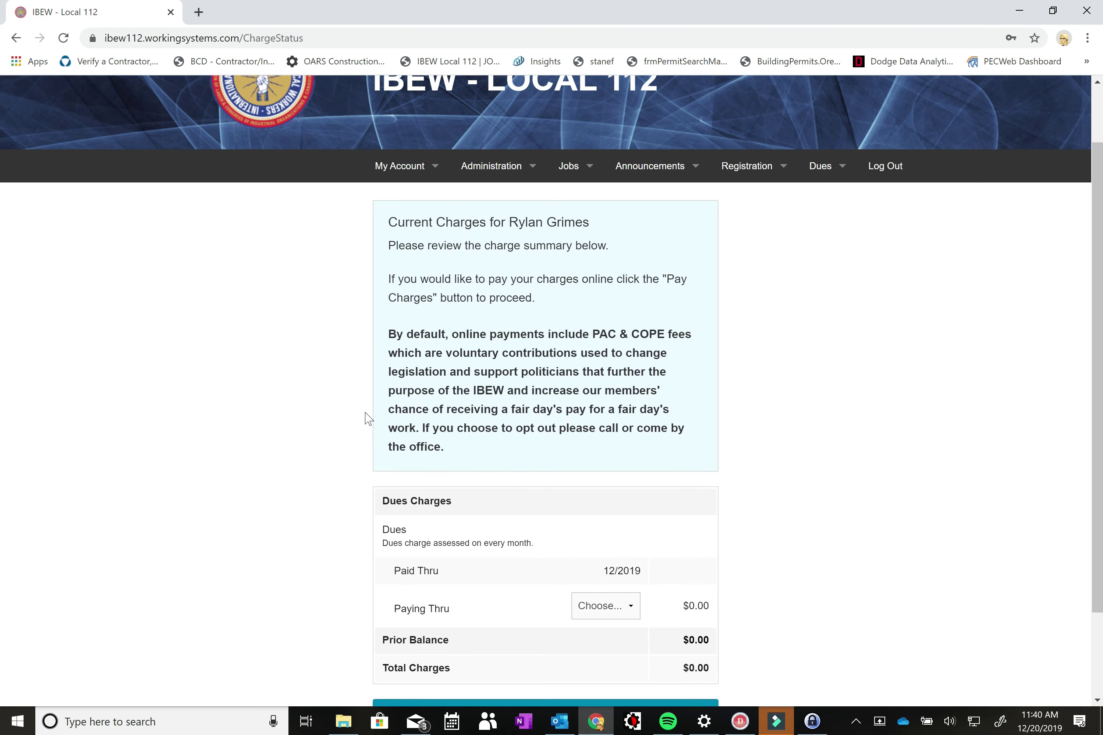
pyautogui.scroll(-1, 368, 418)
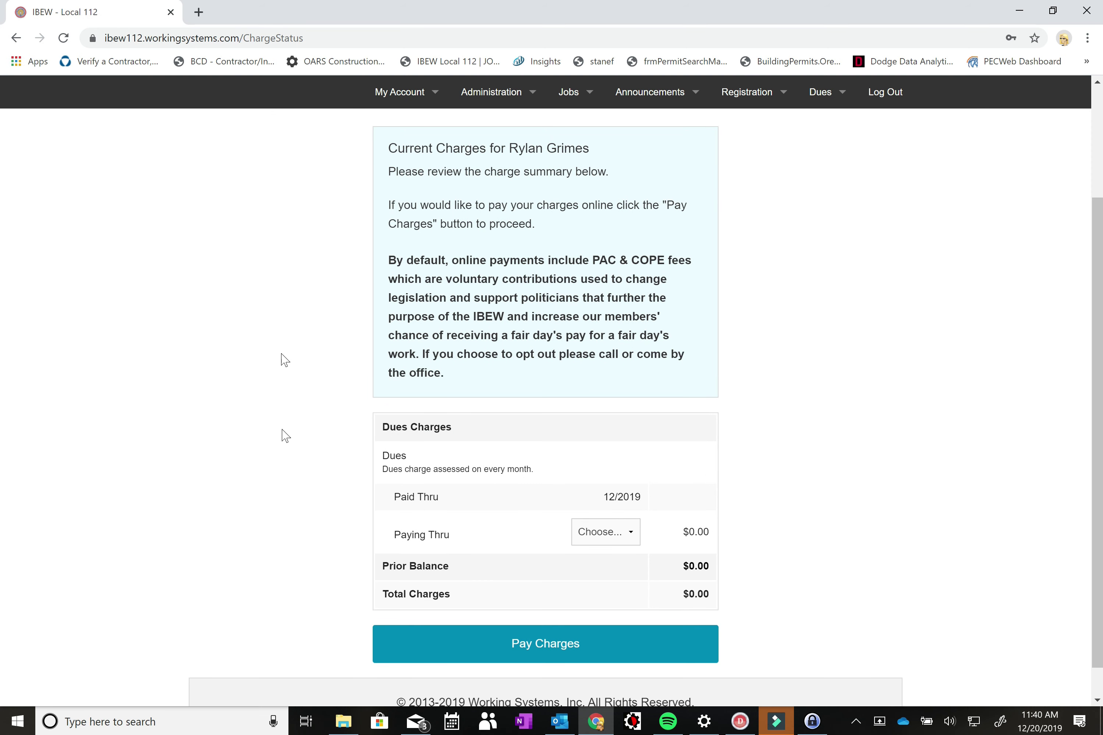
pyautogui.click(605, 532)
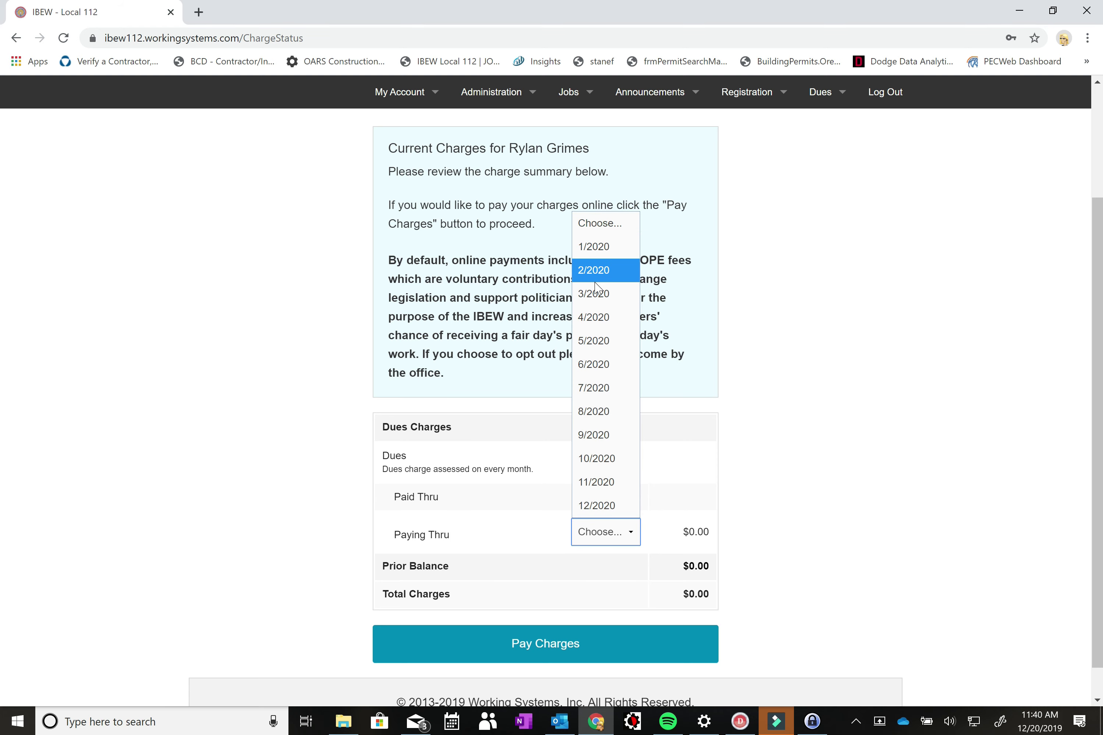
pyautogui.click(618, 507)
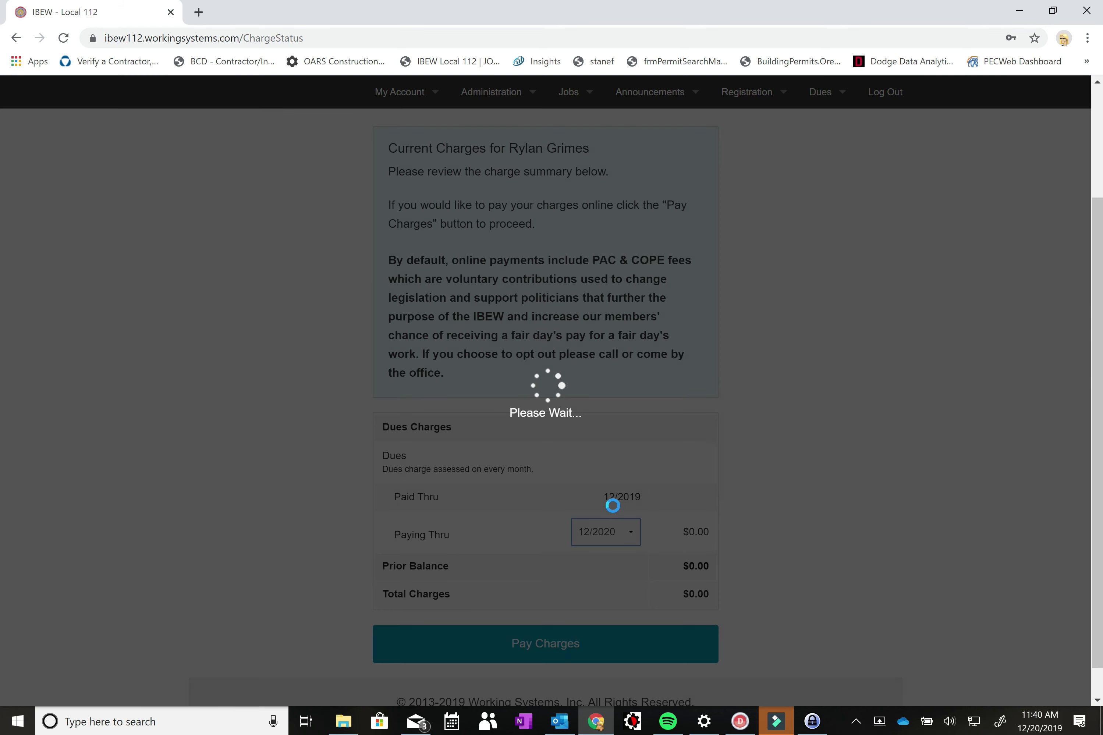
# - Review the $681.26 total charges and continue to the payment form
pyautogui.scroll(-1, 743, 480)
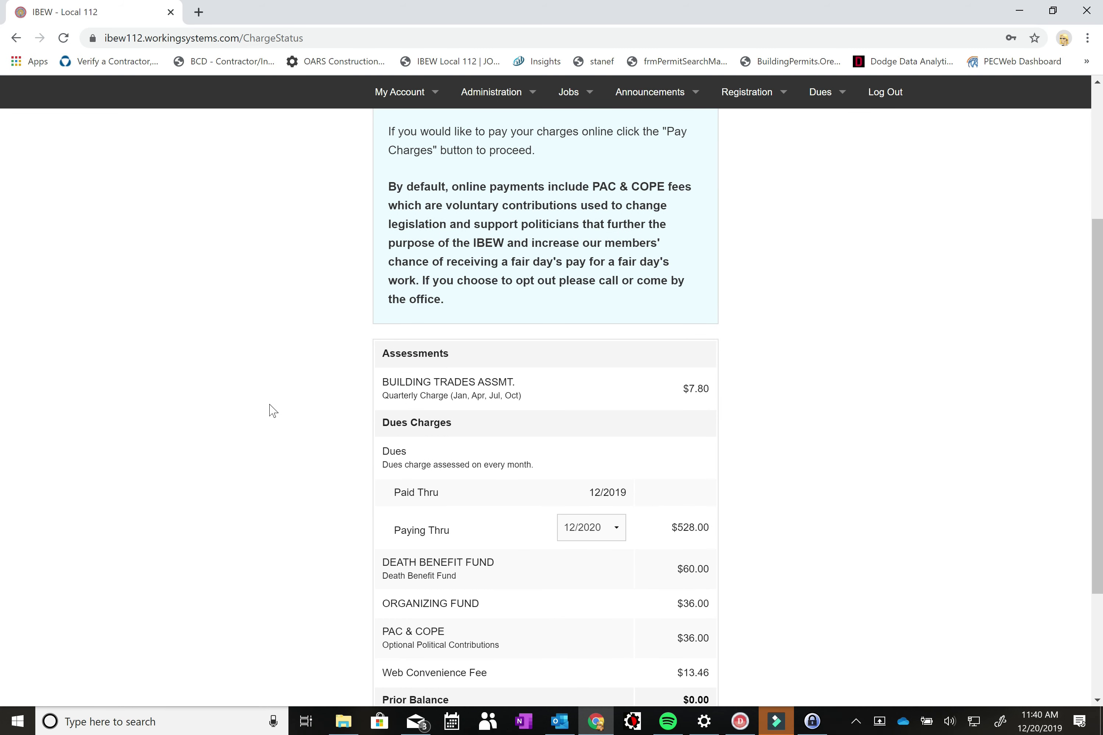
pyautogui.scroll(-3, 537, 547)
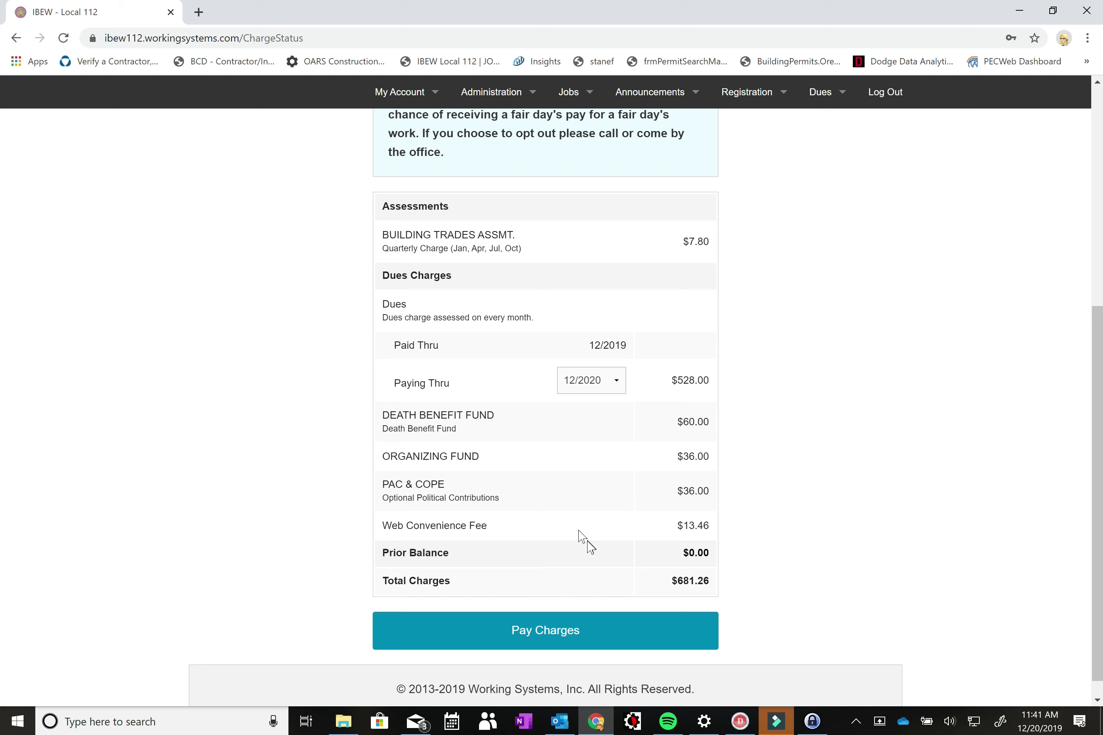
pyautogui.click(532, 638)
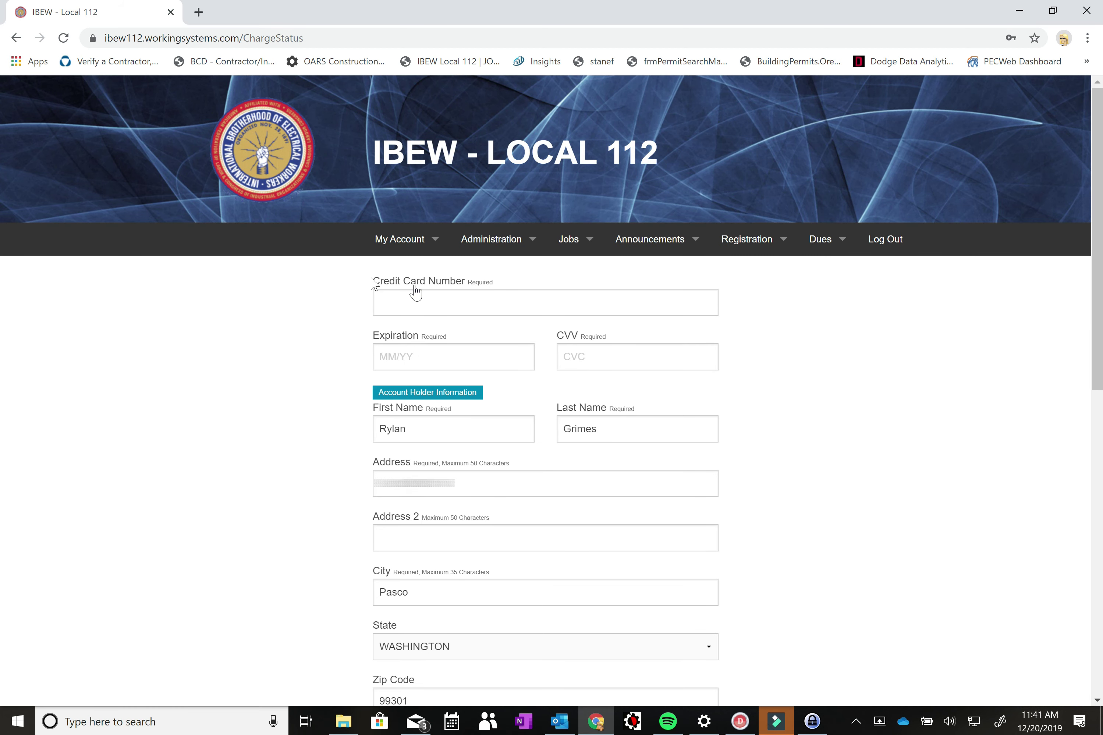
# - Scroll through the card payment form fields for the $681.26 dues charges
pyautogui.scroll(-5, 485, 564)
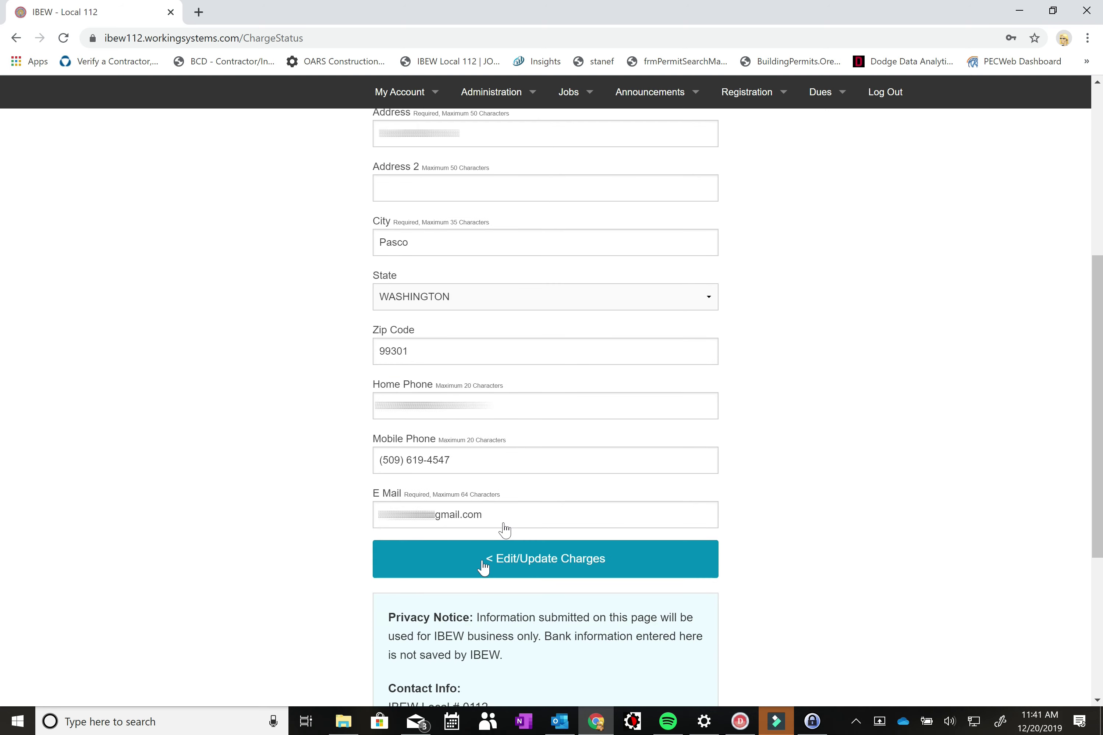
pyautogui.scroll(-4, 523, 431)
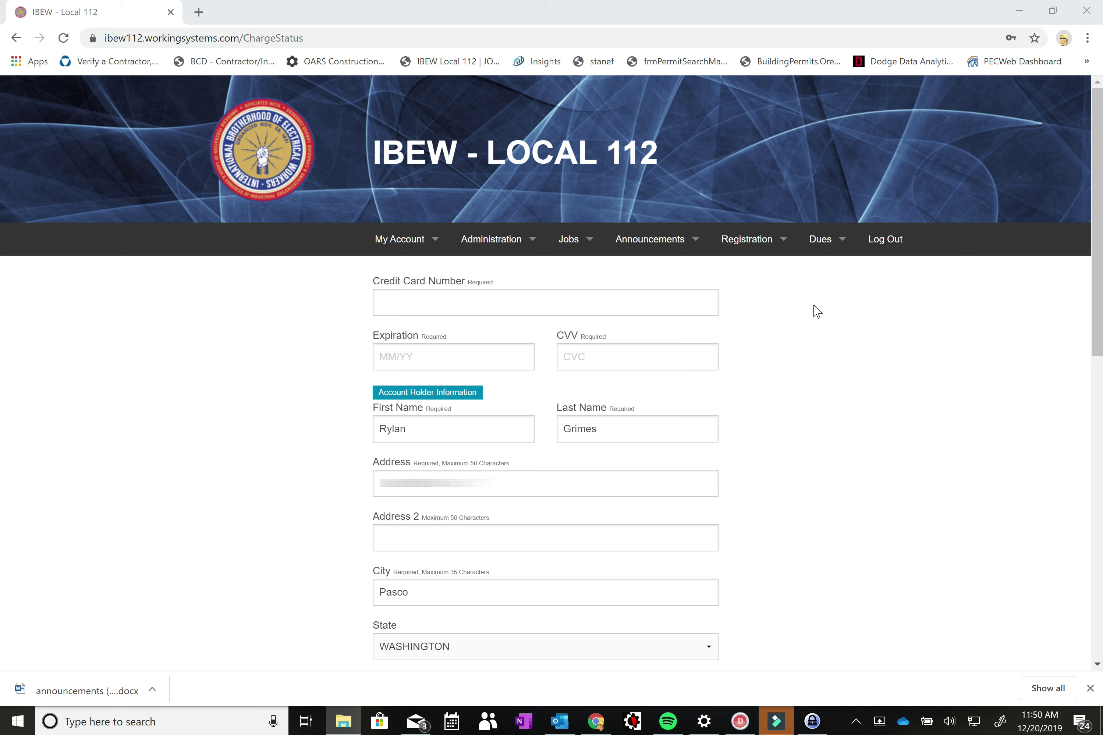
# - Bring up the Announcements menu from the dues payment form page
pyautogui.moveTo(665, 251)
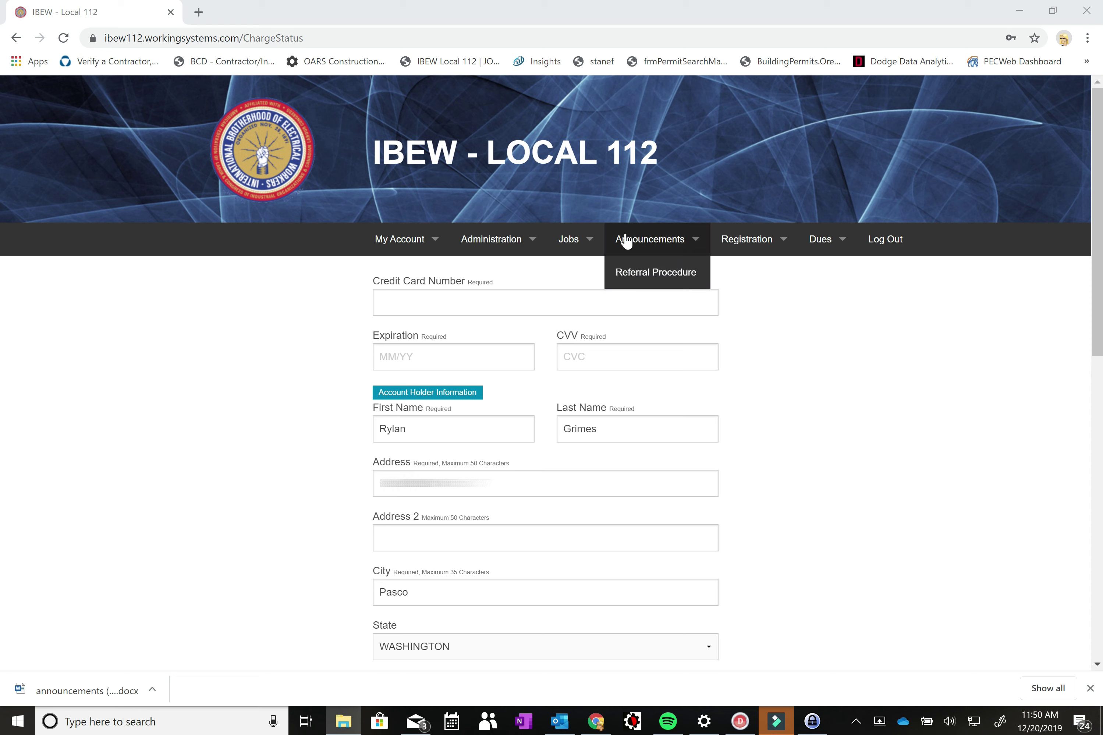